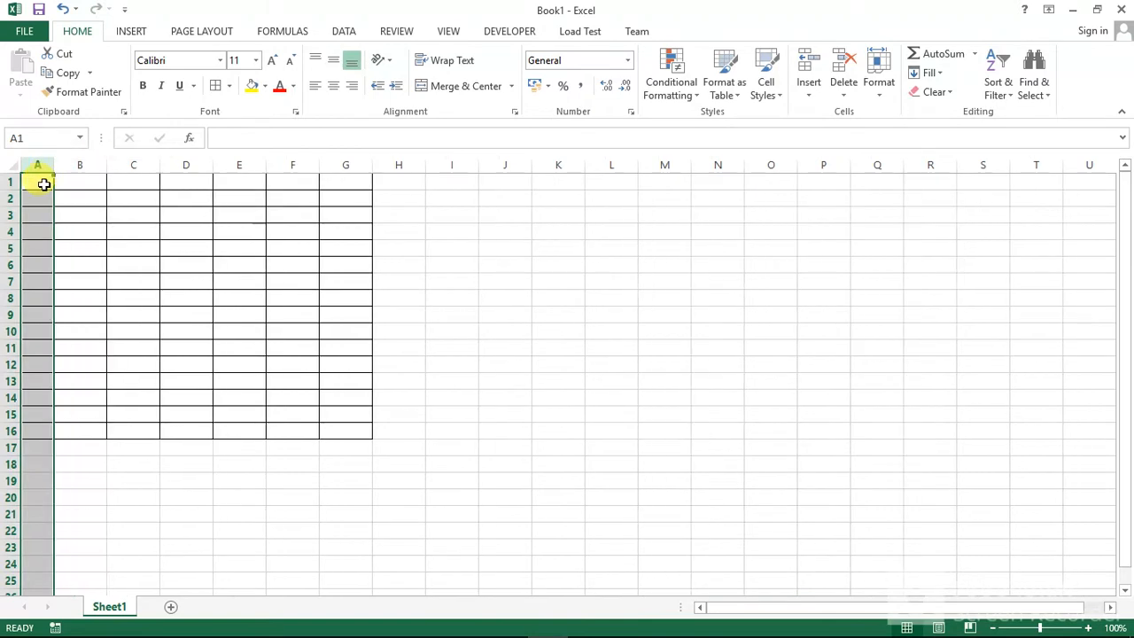
# Step: Enter the column headings S/N, NAME and NRC in cells A1, B1 and C1
pyautogui.doubleClick(45, 184)
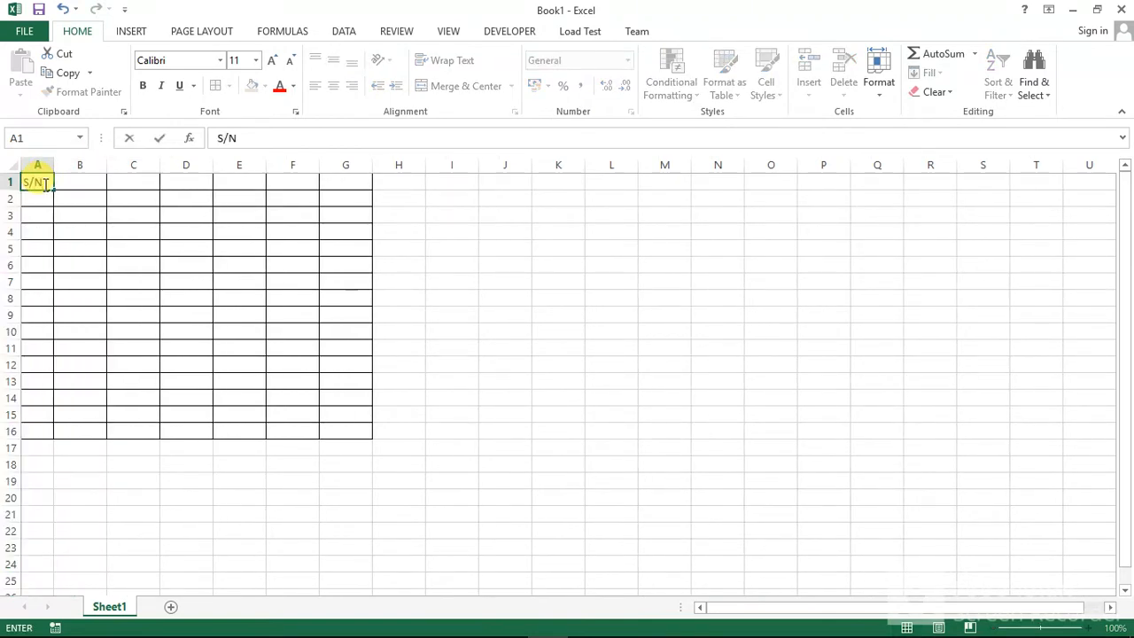
pyautogui.click(72, 182)
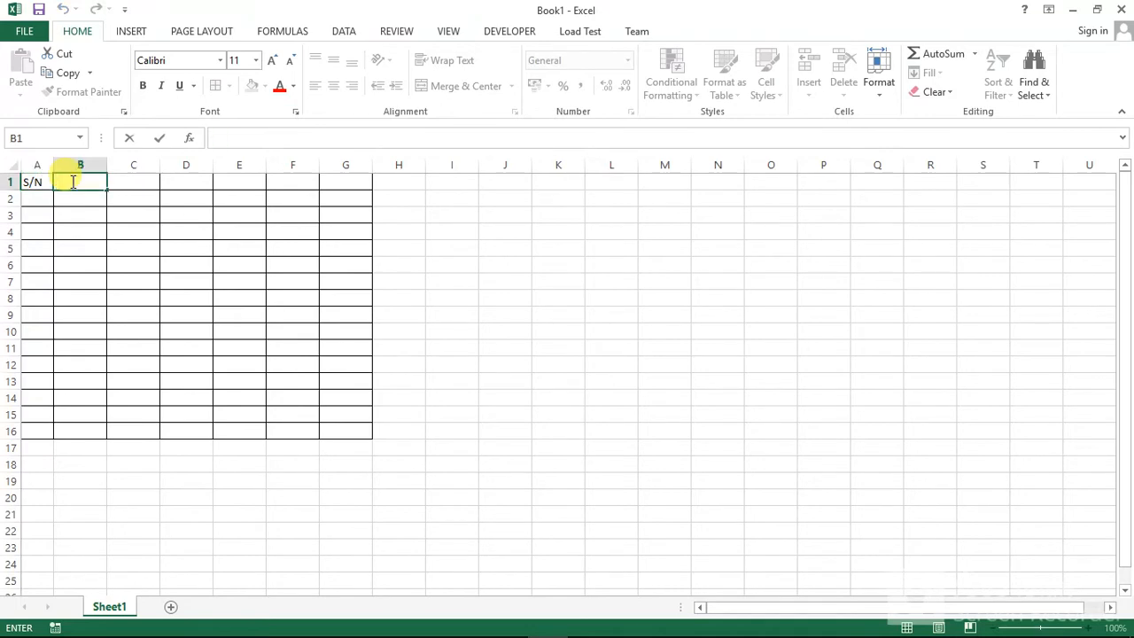
pyautogui.write('NAME')
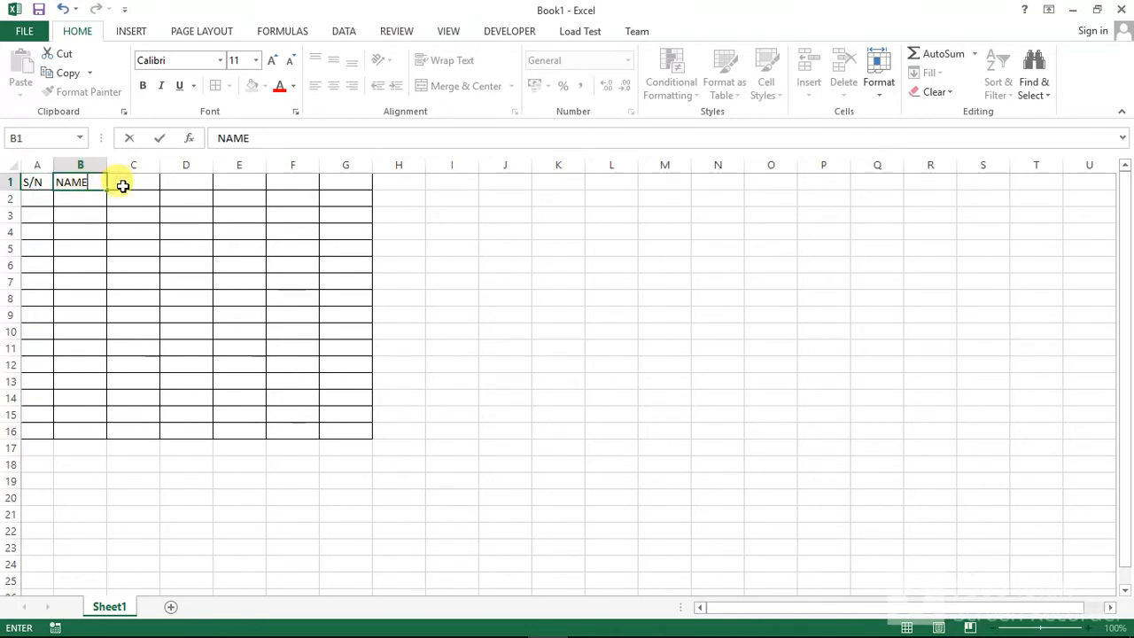
pyautogui.doubleClick(124, 184)
pyautogui.write('N')
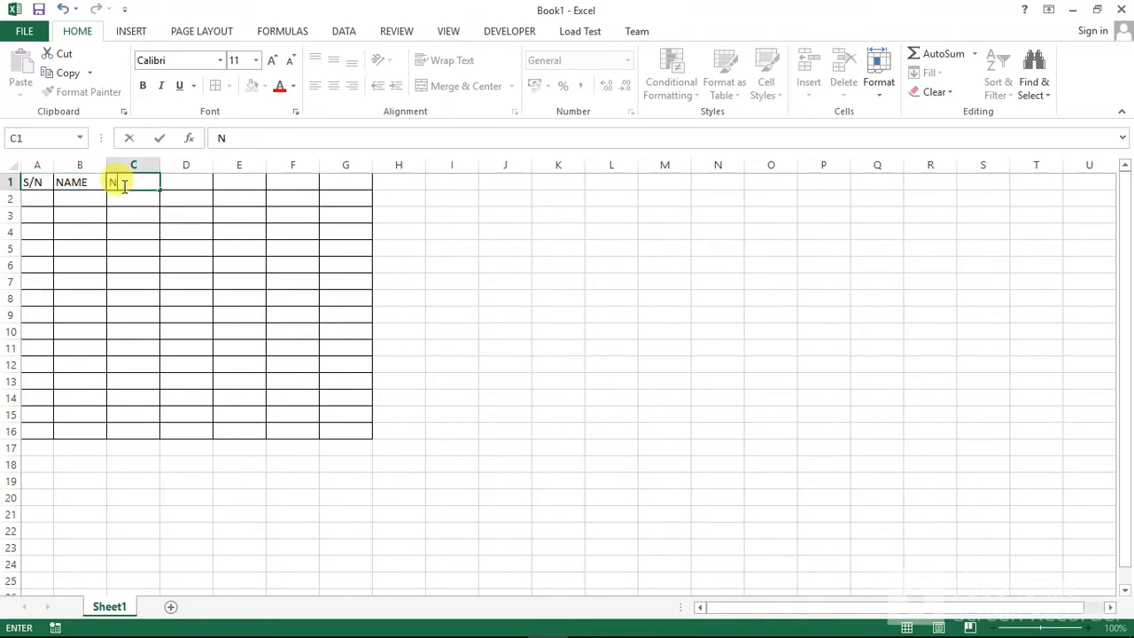
pyautogui.write('RC')
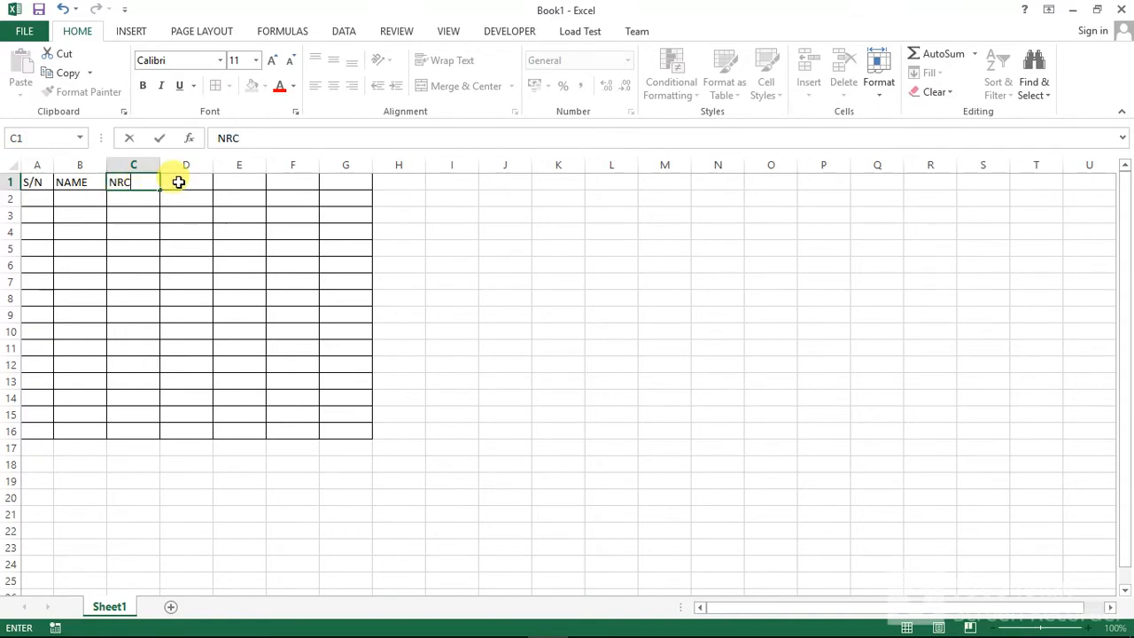
# Step: Enter the column headings AGE, POSITION and CONTACT in cells D1, E1 and F1
pyautogui.doubleClick(181, 180)
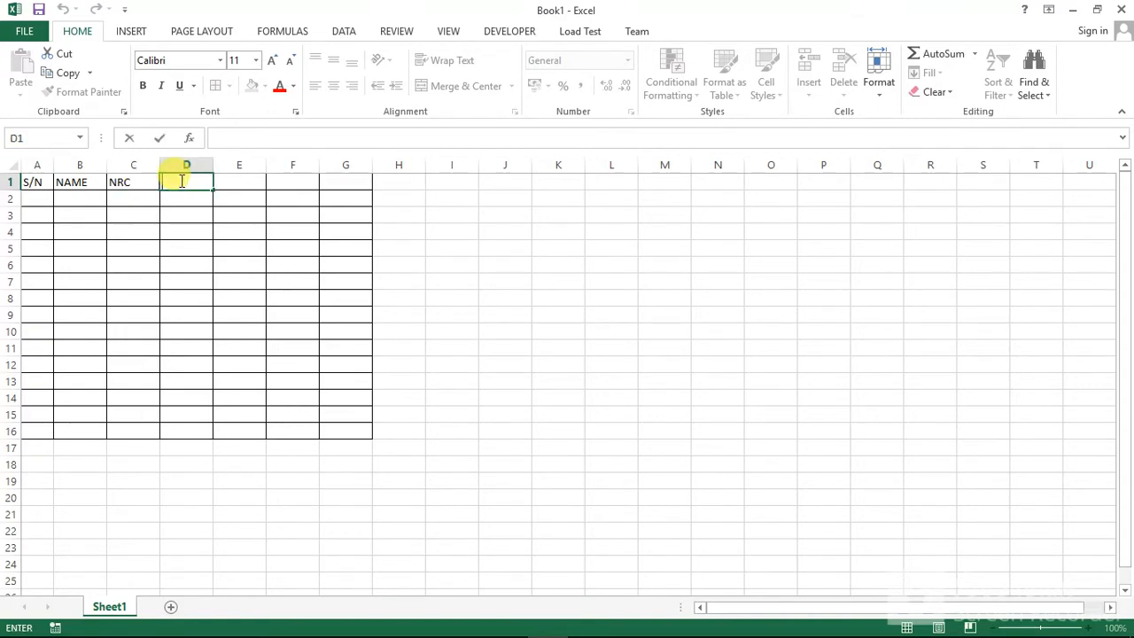
pyautogui.write('AGE')
pyautogui.doubleClick(239, 181)
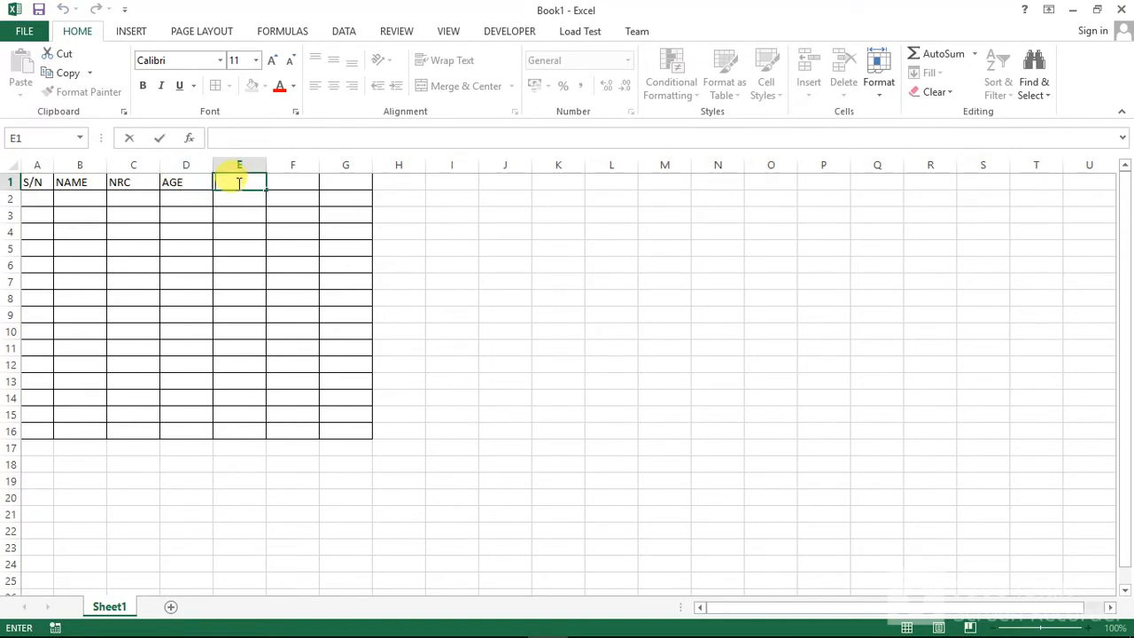
pyautogui.write('POSITION')
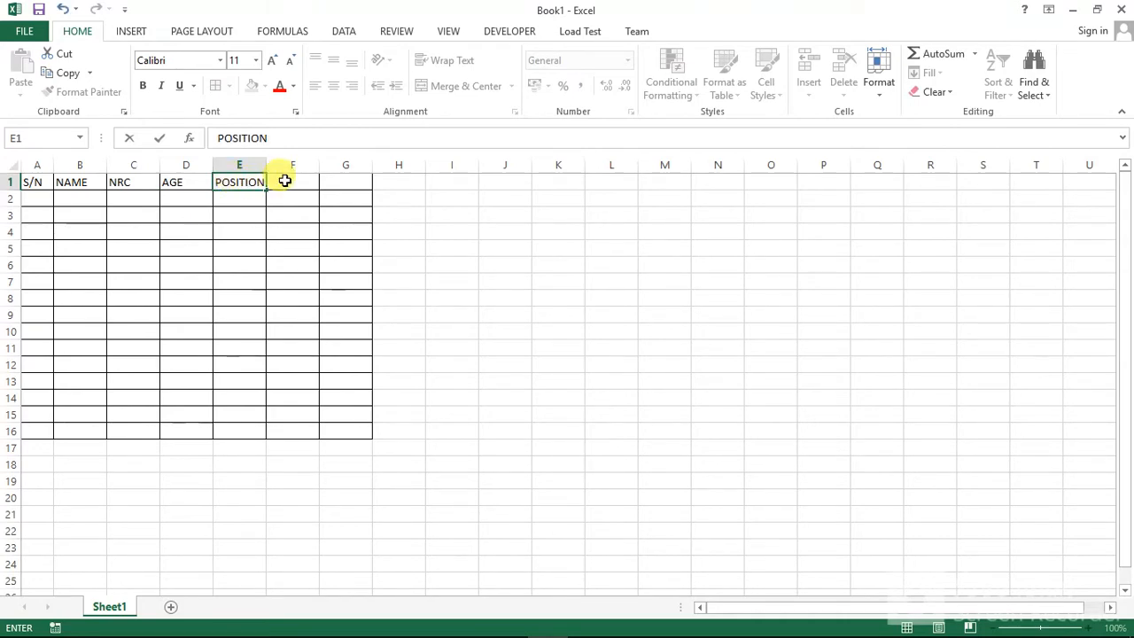
pyautogui.doubleClick(286, 181)
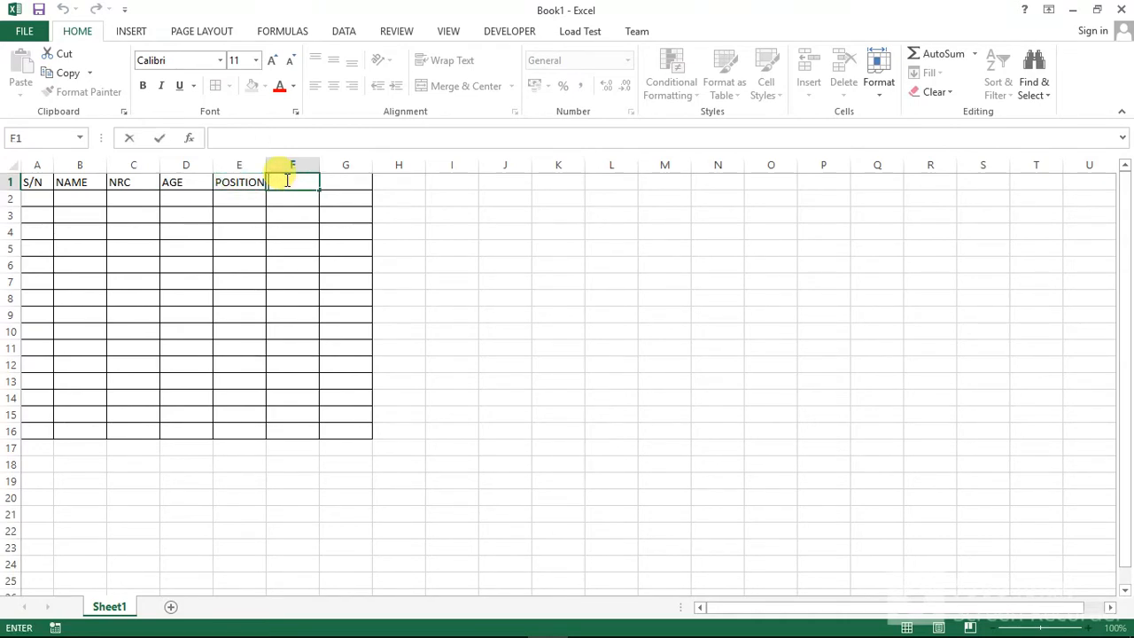
pyautogui.write('CONTACT')
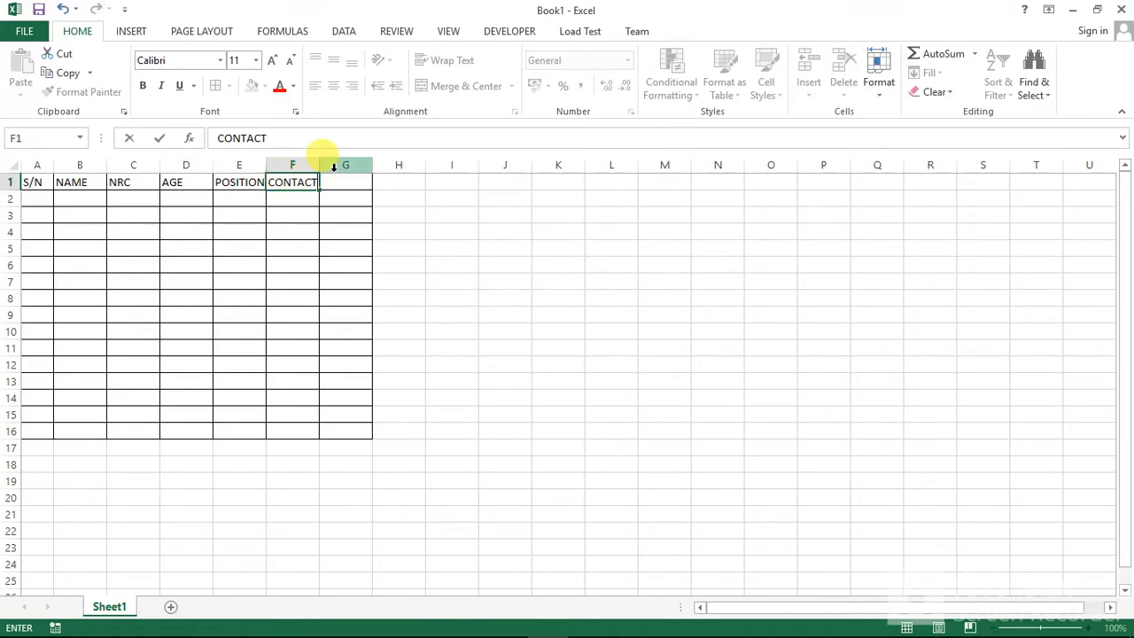
# Step: Delete the unused bordered column G and widen the NAME, NRC, POSITION and CONTACT columns
pyautogui.rightClick(334, 166)
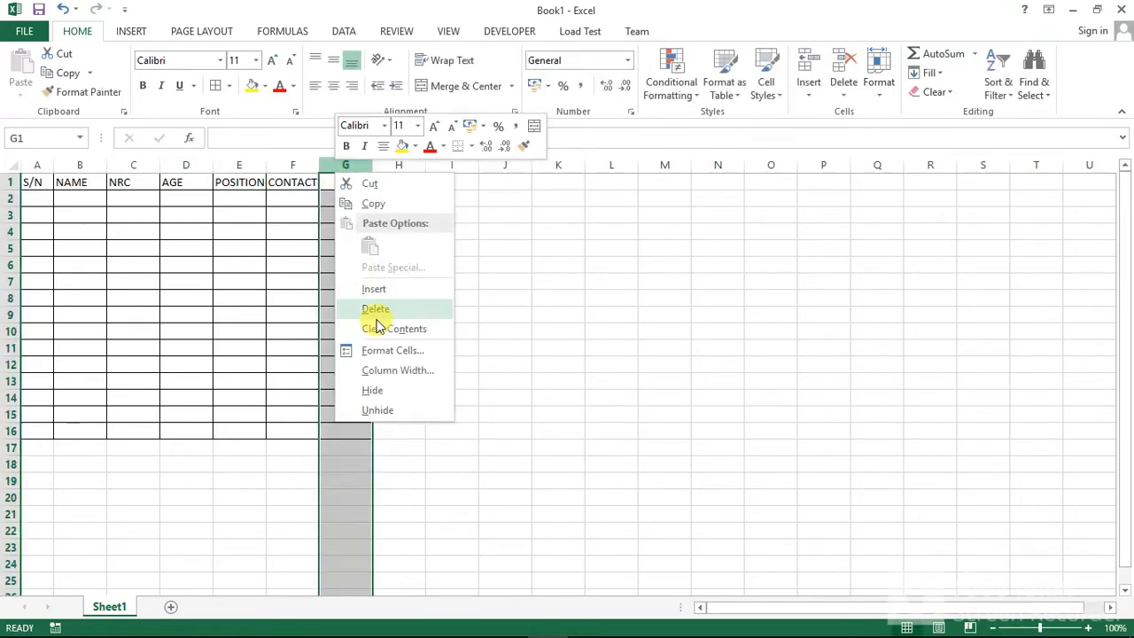
pyautogui.click(382, 306)
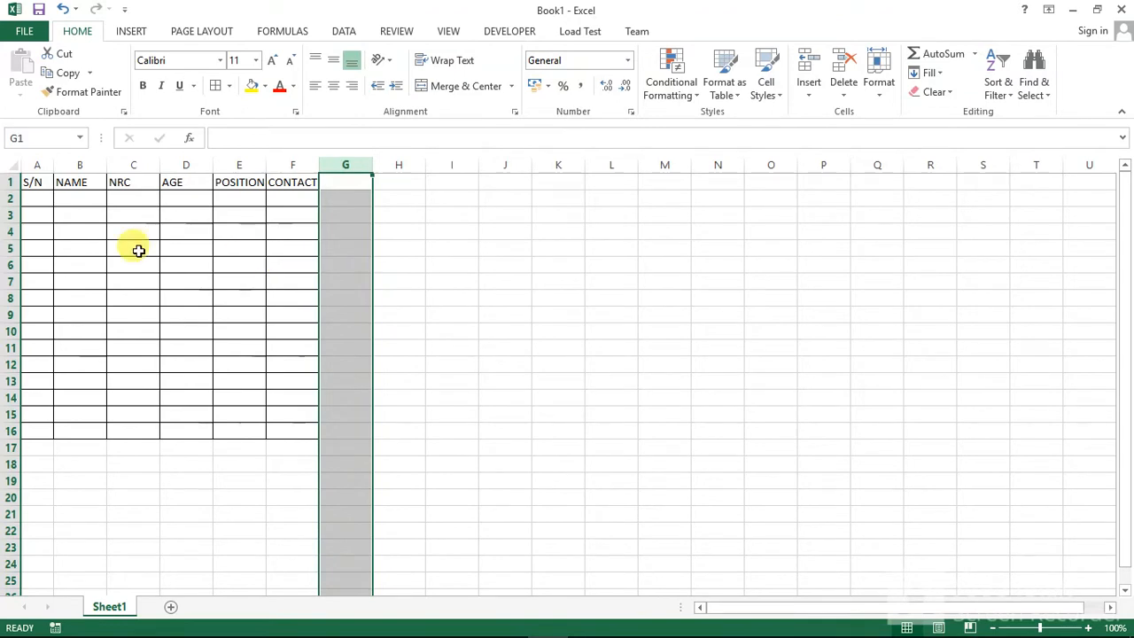
pyautogui.moveTo(55, 167); pyautogui.dragTo(219, 160)
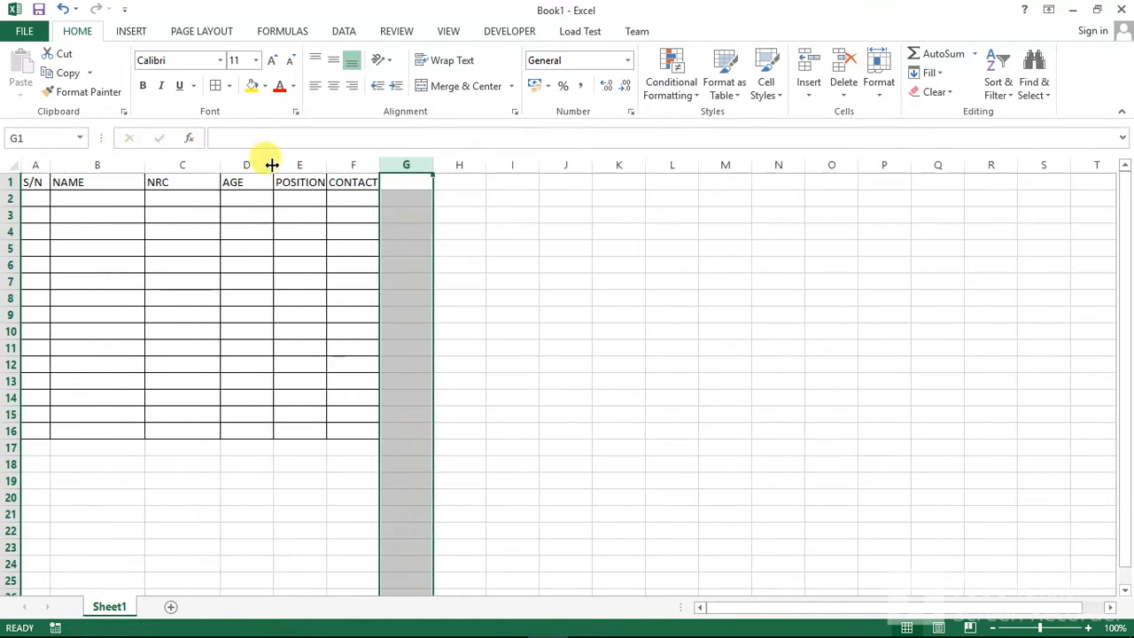
pyautogui.moveTo(325, 165); pyautogui.dragTo(437, 162)
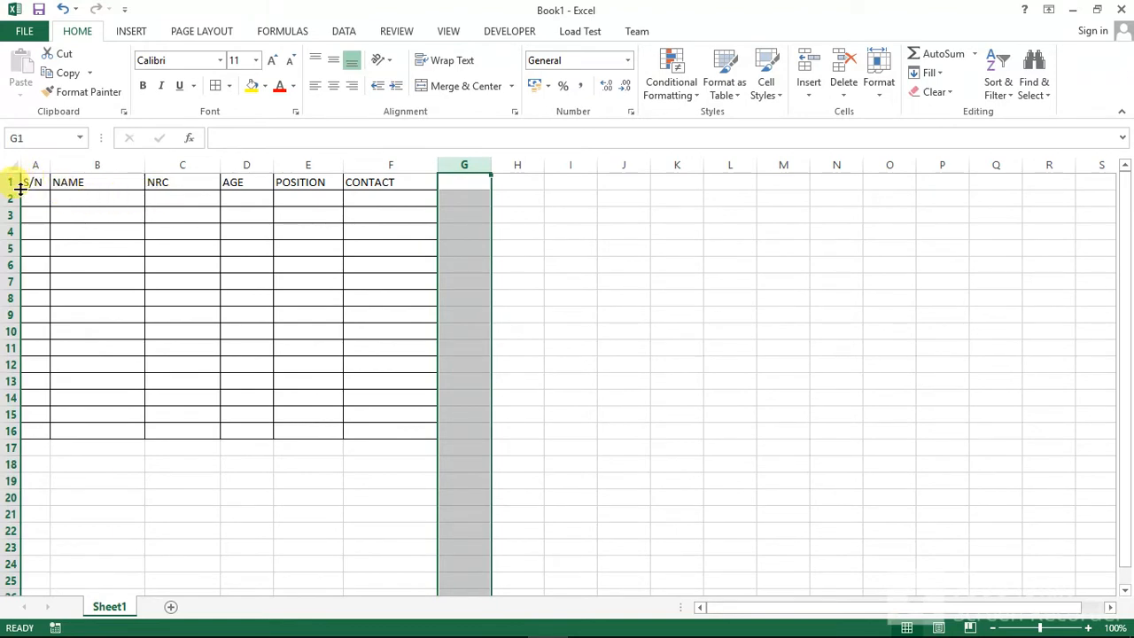
# Step: Fill the header cells A1 to F1 with light grey
pyautogui.moveTo(31, 182); pyautogui.dragTo(364, 182)
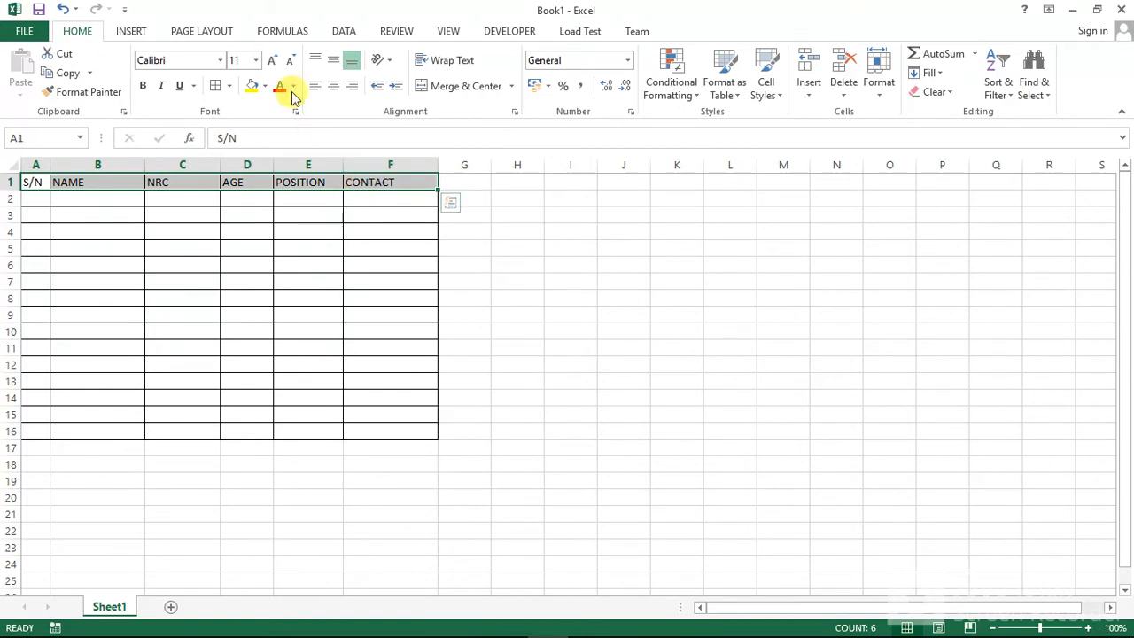
pyautogui.click(264, 85)
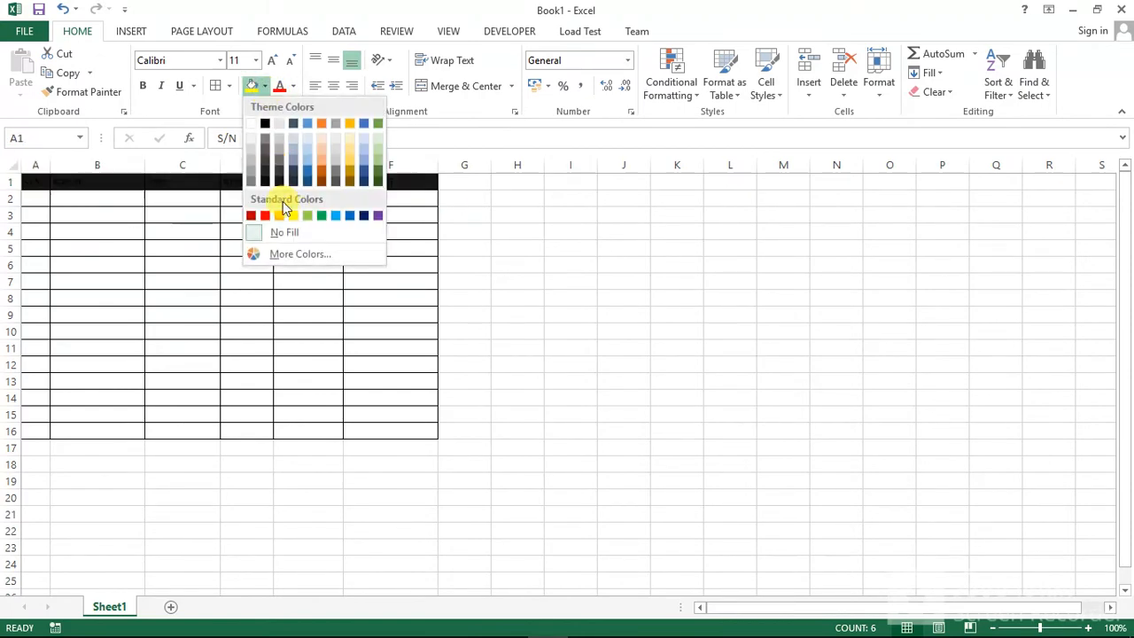
pyautogui.click(336, 217)
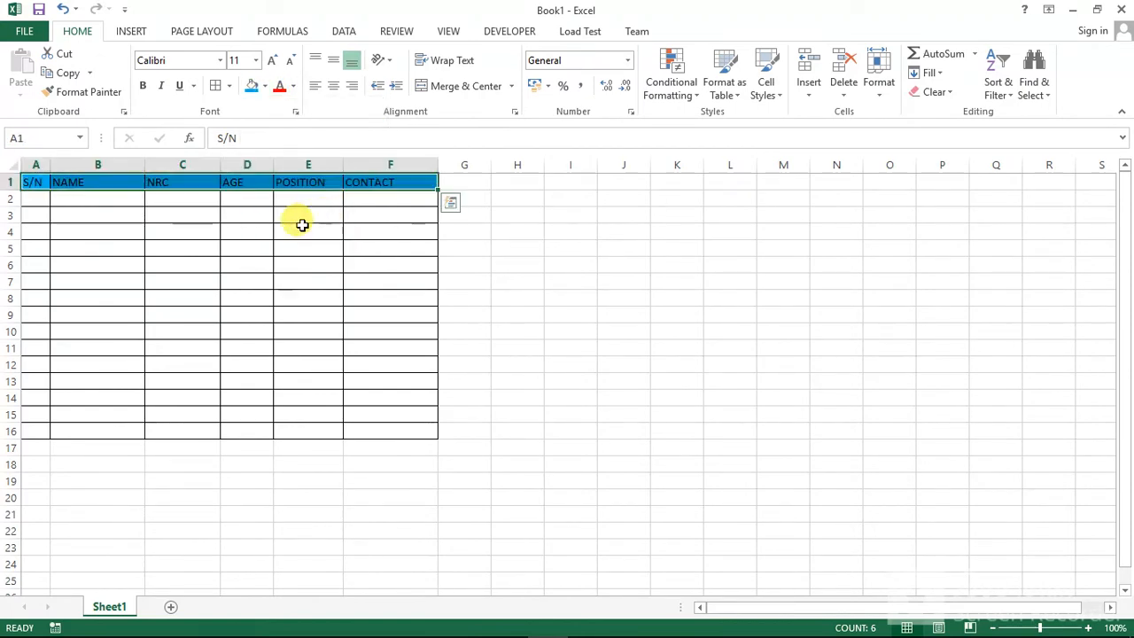
pyautogui.click(266, 86)
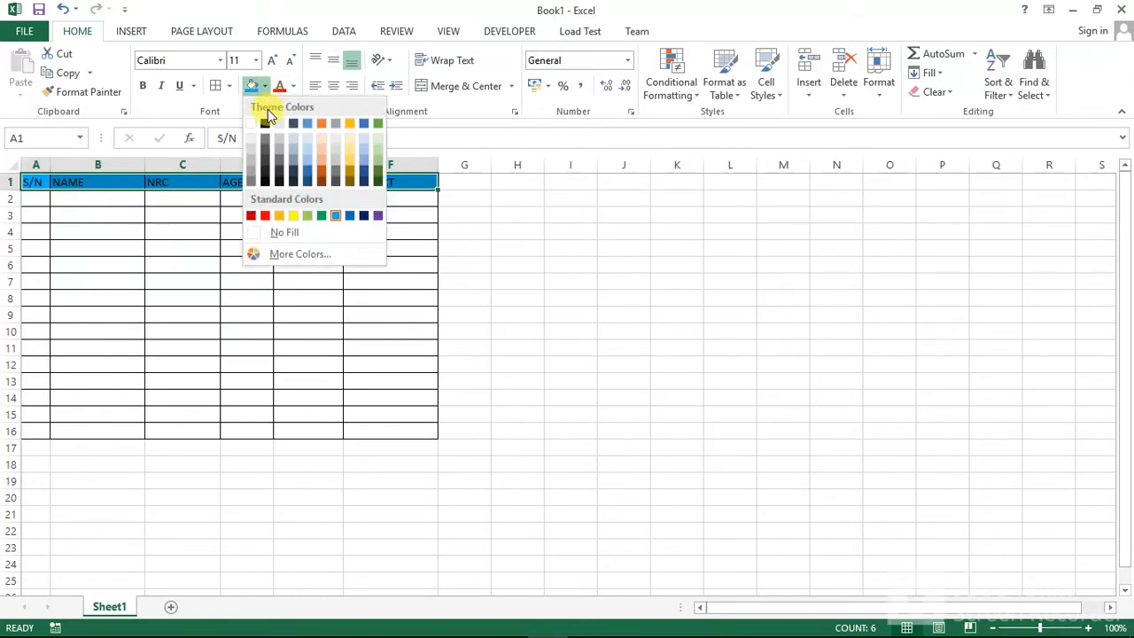
pyautogui.click(252, 154)
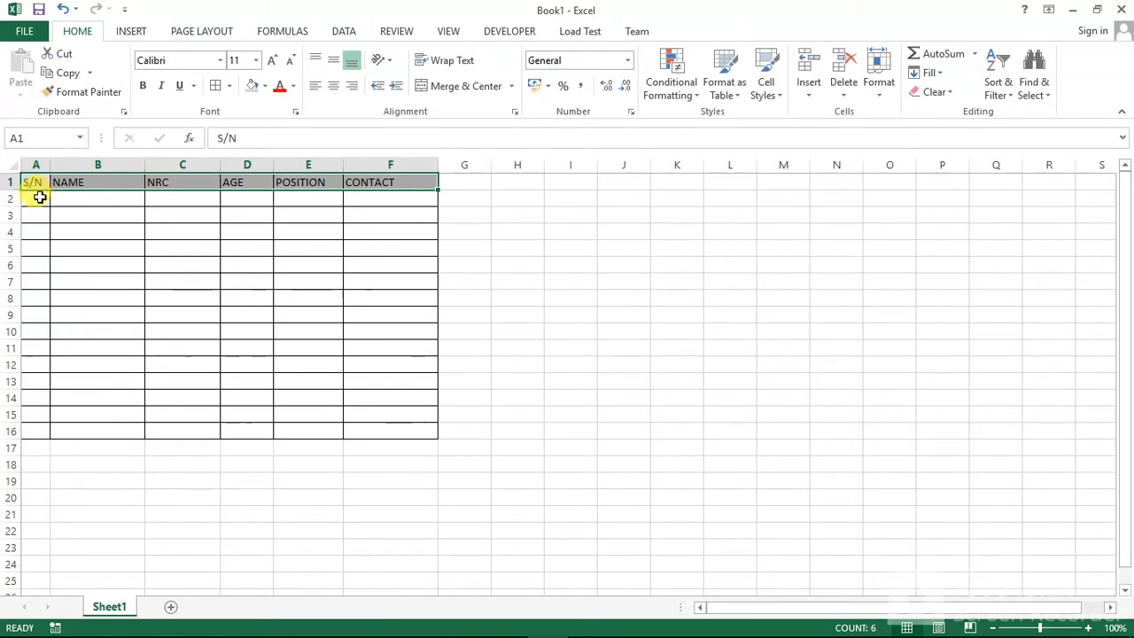
# Step: Number the S/N column by entering 1 in A2 and =A2+1 in A3, filling the formula down to A16
pyautogui.click(42, 196)
pyautogui.write('1')
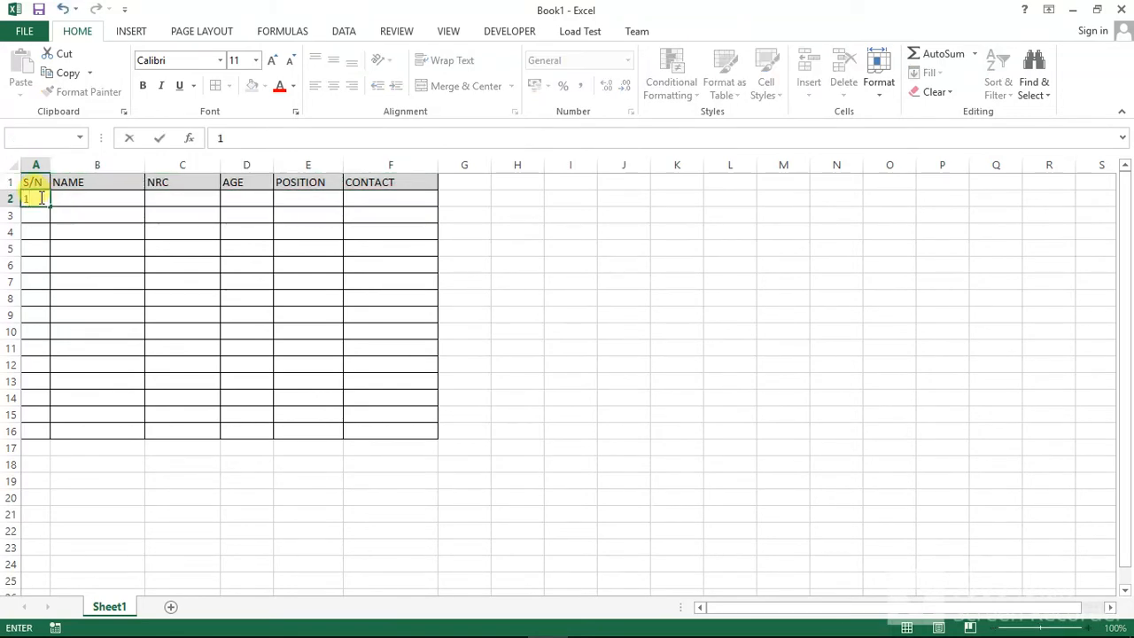
pyautogui.click(40, 214)
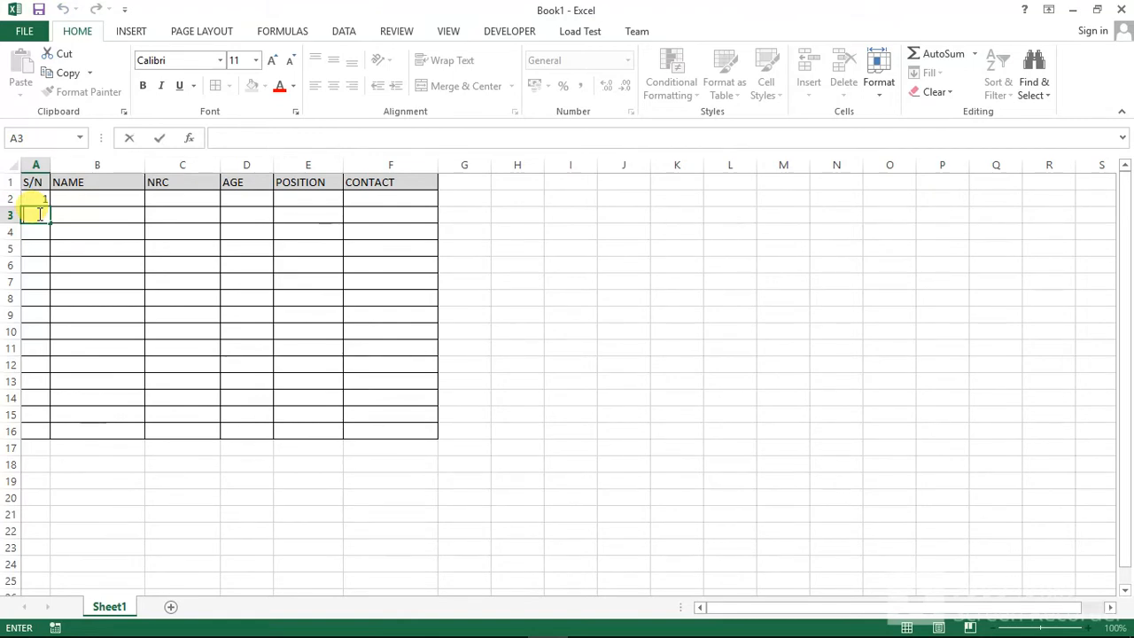
pyautogui.write('=A')
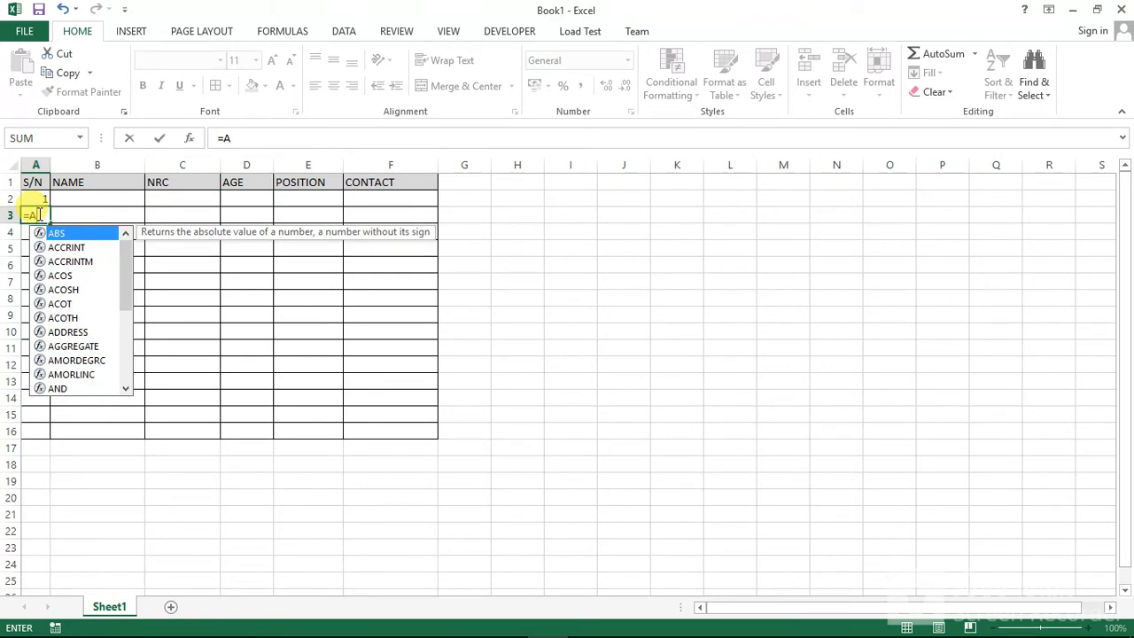
pyautogui.write('2')
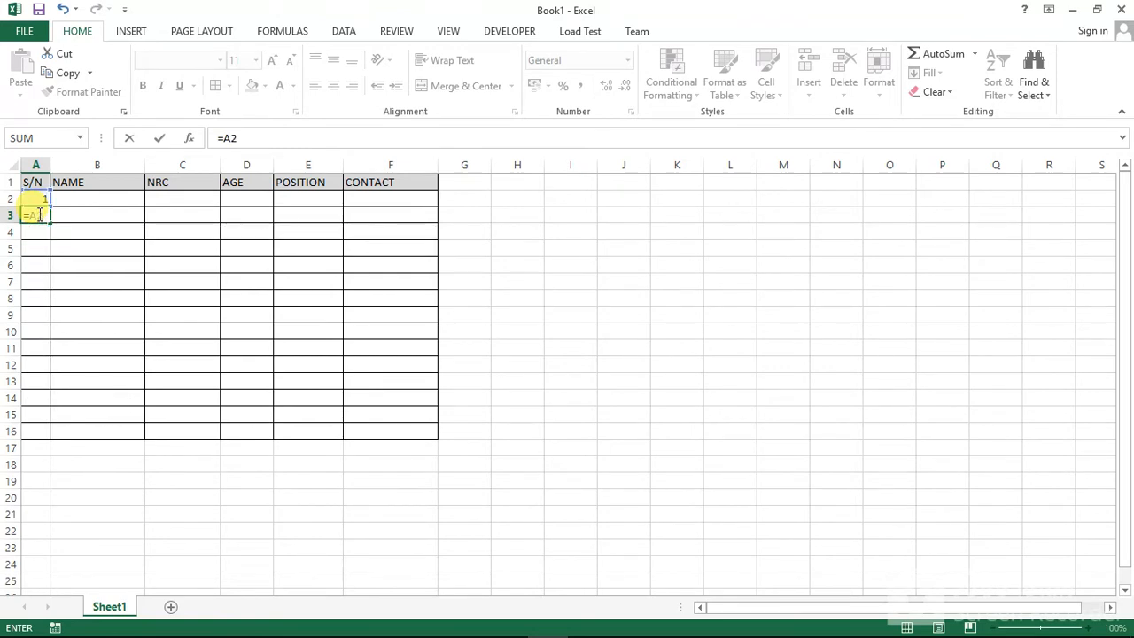
pyautogui.write('+1')
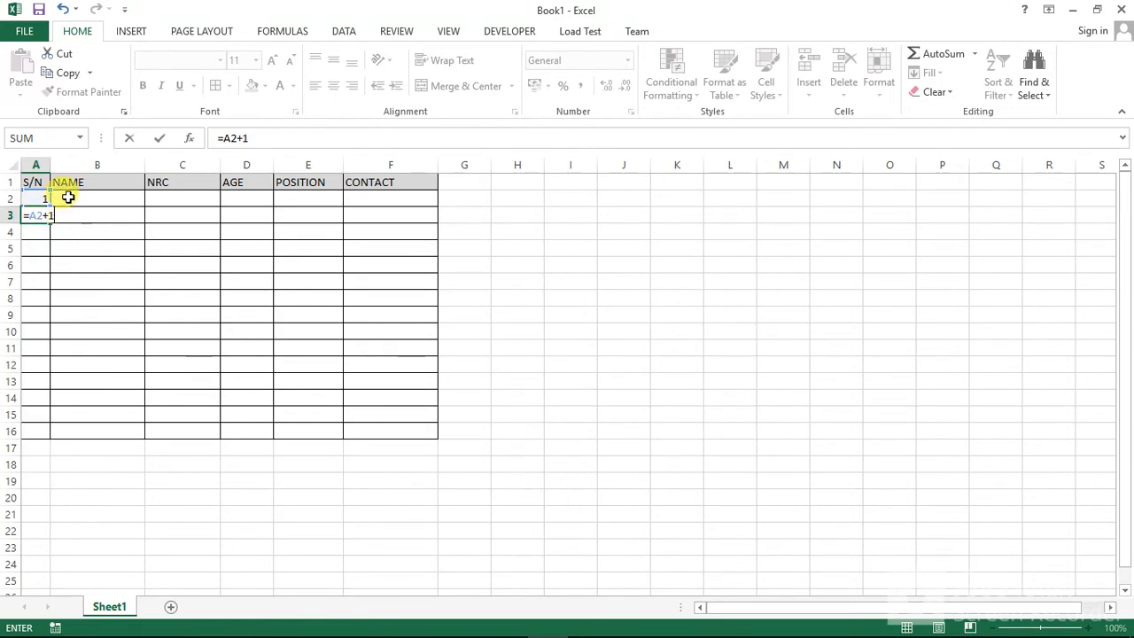
pyautogui.press('Return')
pyautogui.click(37, 215)
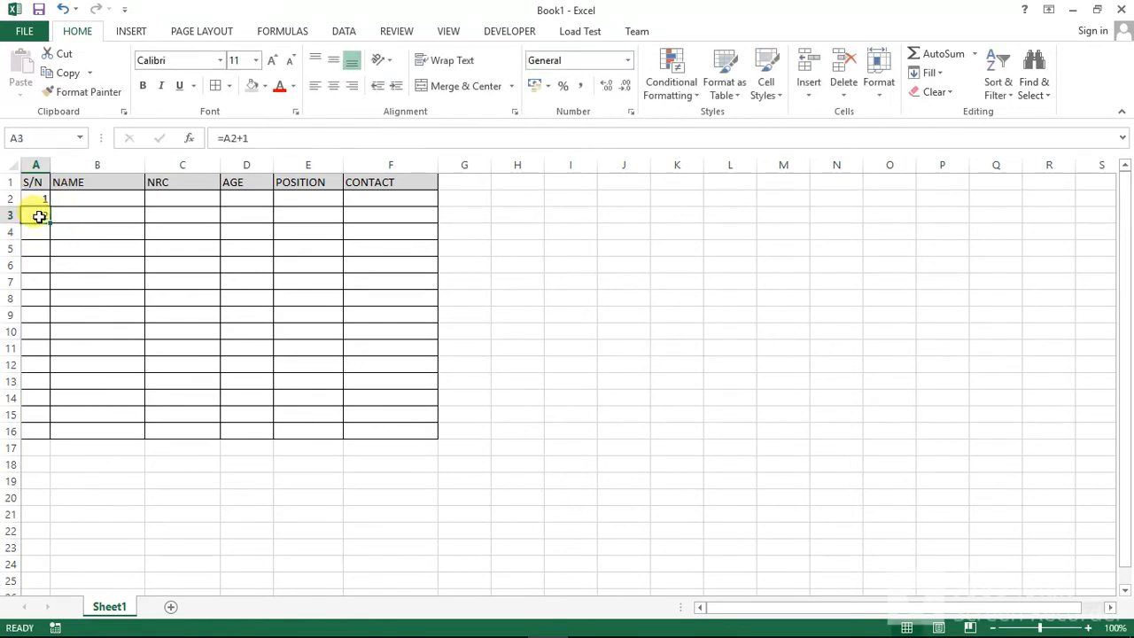
pyautogui.moveTo(49, 231); pyautogui.dragTo(42, 434)
# Step: Widen the NAME column slightly to make more room for full names
pyautogui.click(92, 217)
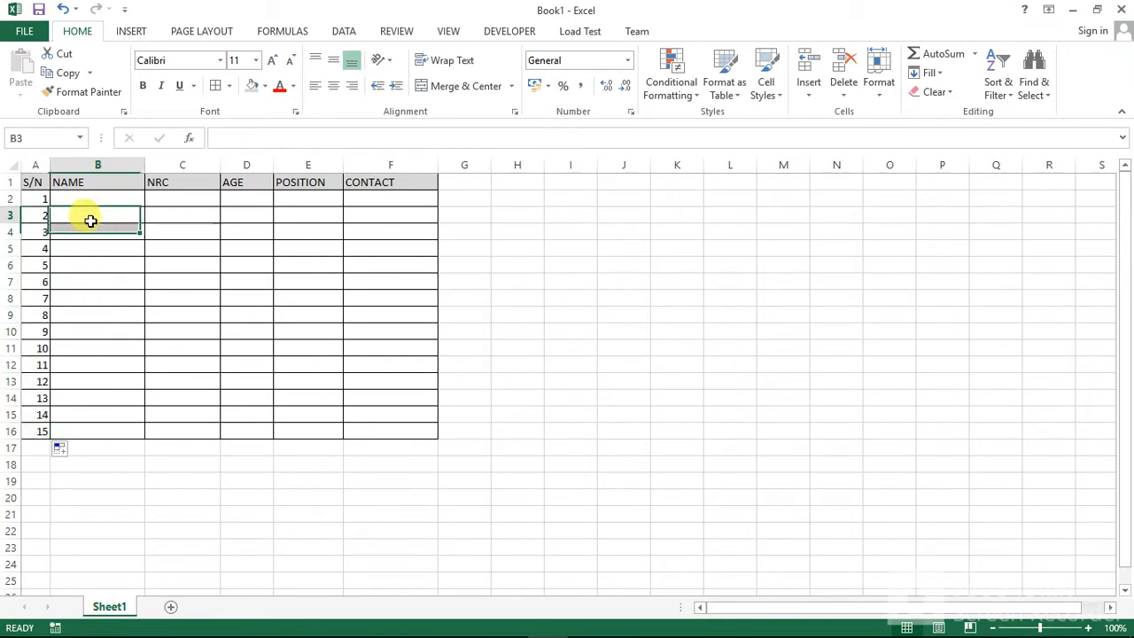
pyautogui.doubleClick(104, 201)
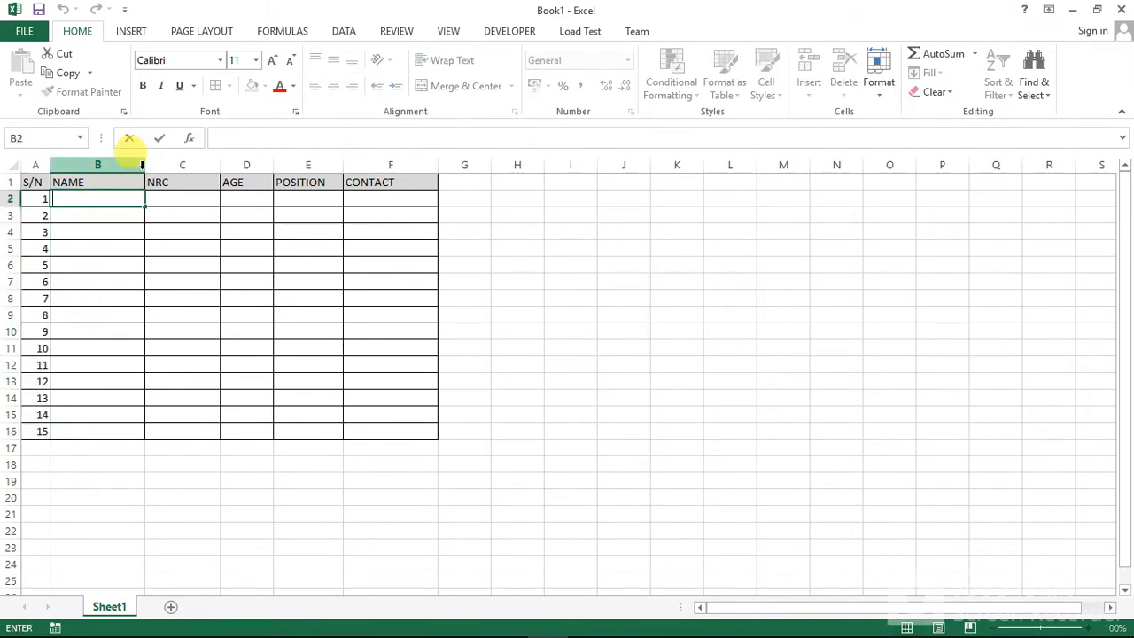
pyautogui.click(141, 165)
pyautogui.moveTo(144, 166); pyautogui.dragTo(167, 164)
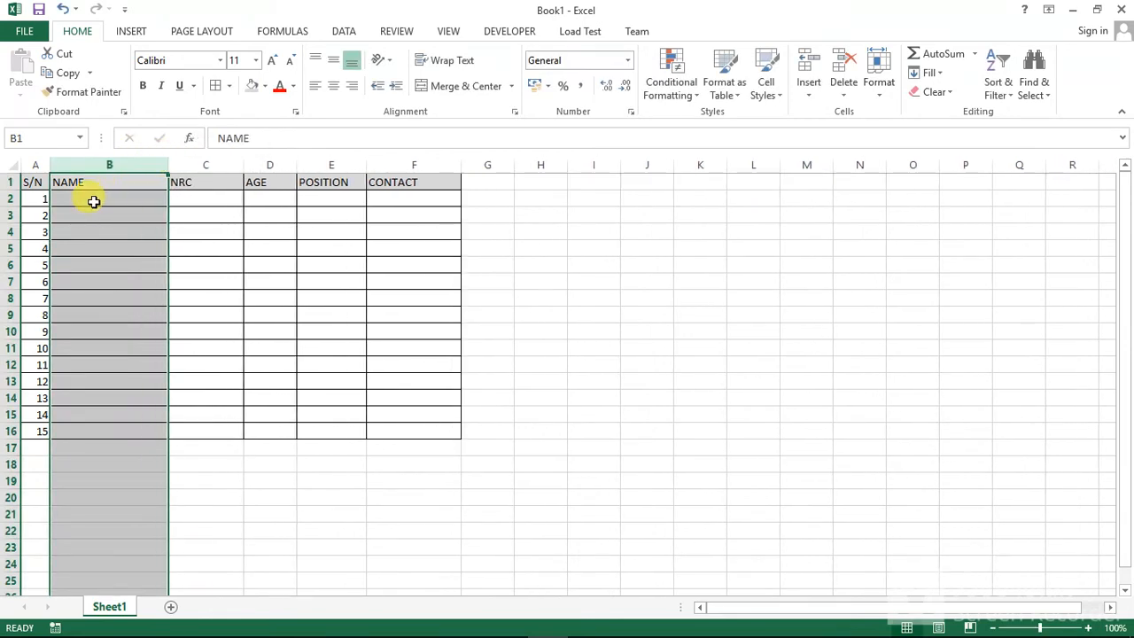
# Step: Enter the first person's full name in B2 and their NRC number in C2
pyautogui.click(93, 201)
pyautogui.write('PET')
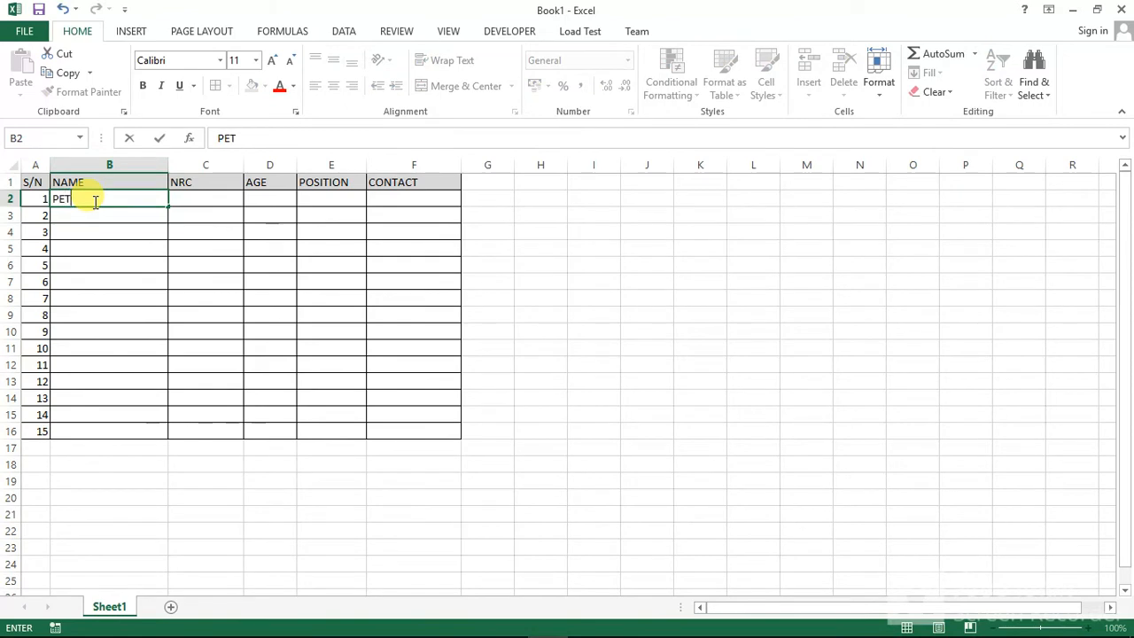
pyautogui.write('ERE')
pyautogui.click(181, 200)
pyautogui.write('11')
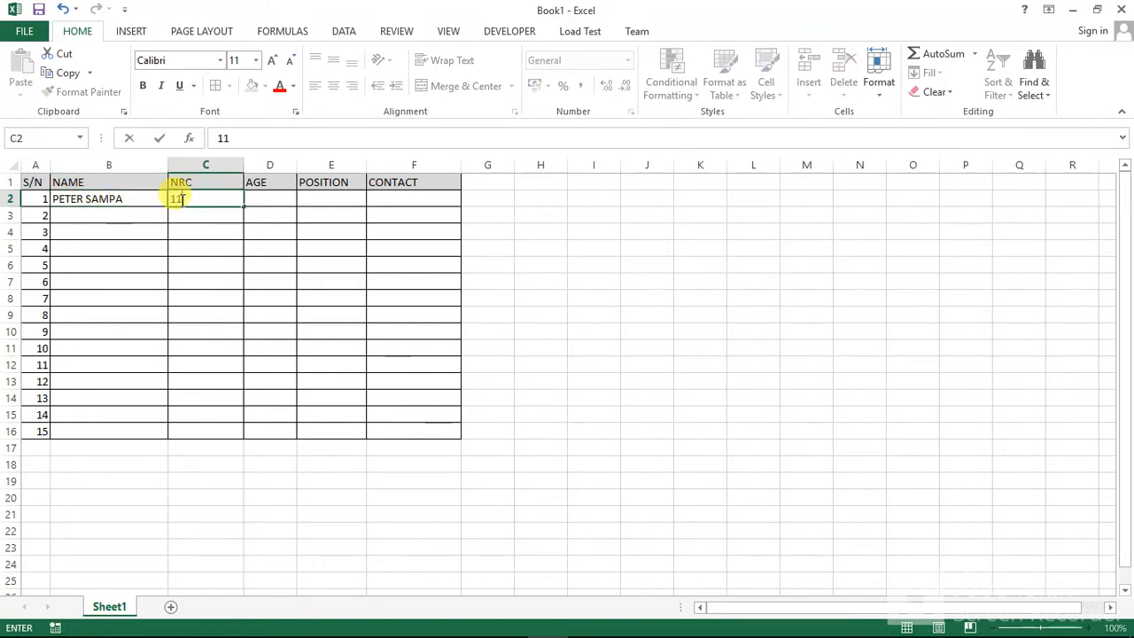
pyautogui.write('1111/11/1')
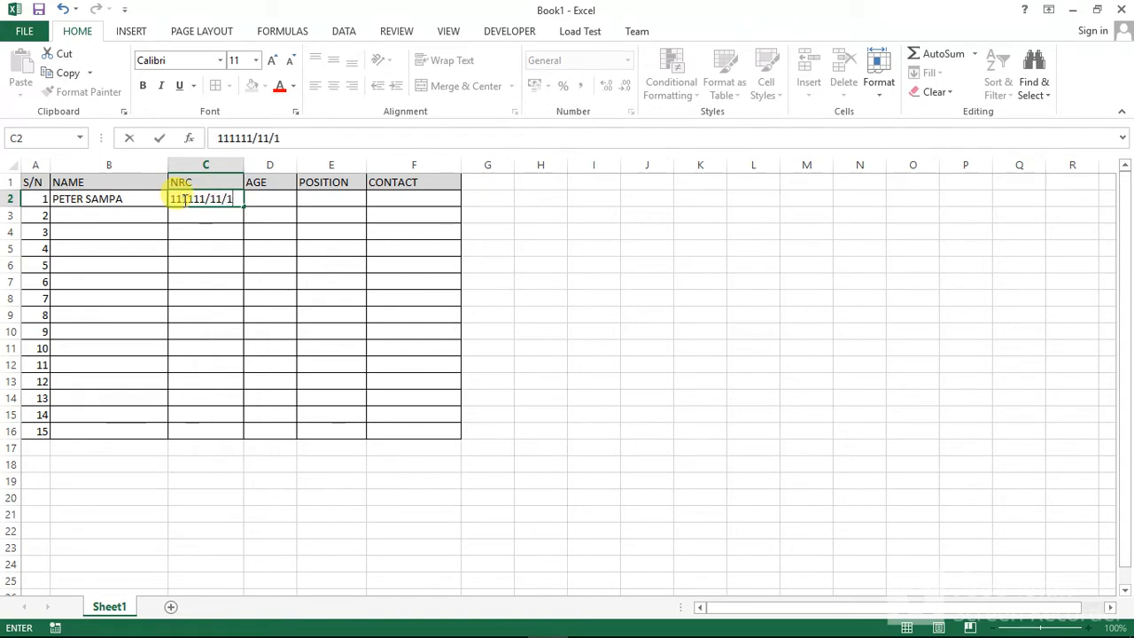
# Step: Enter age 30 in D2 and IT CONSULTANT in E2, widening the POSITION column to fit the text
pyautogui.click(255, 198)
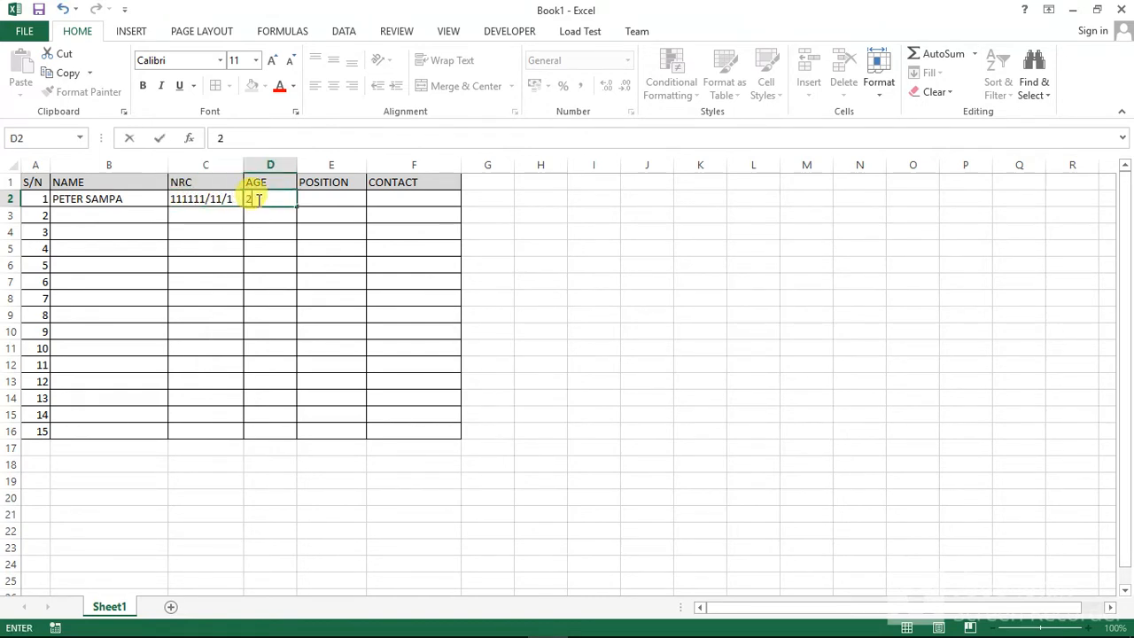
pyautogui.click(318, 198)
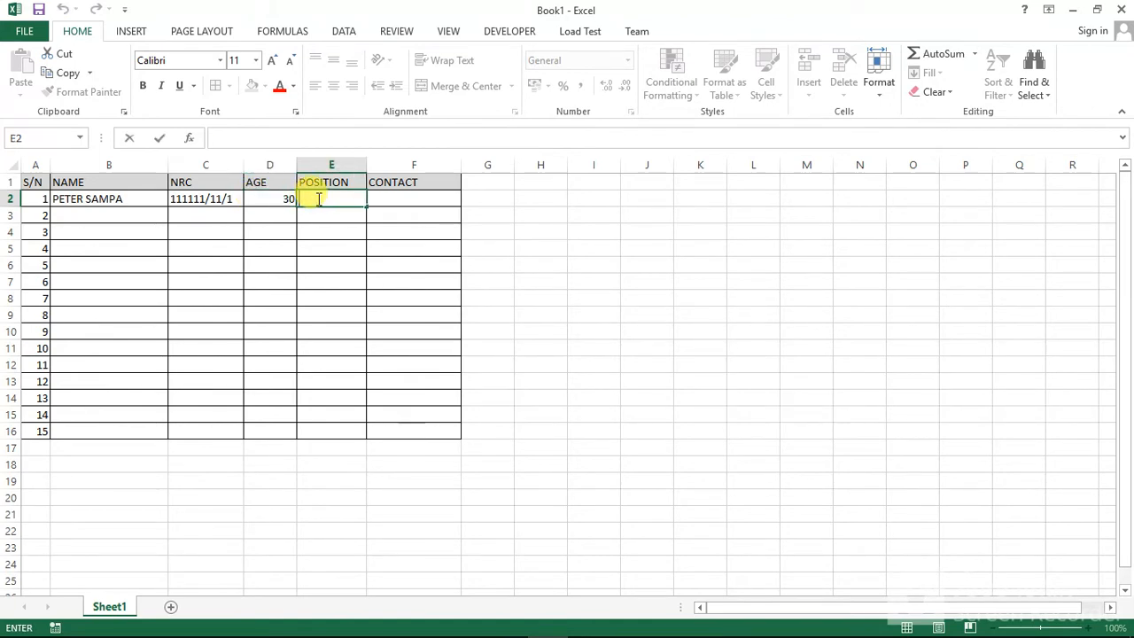
pyautogui.write('IT CONSULT')
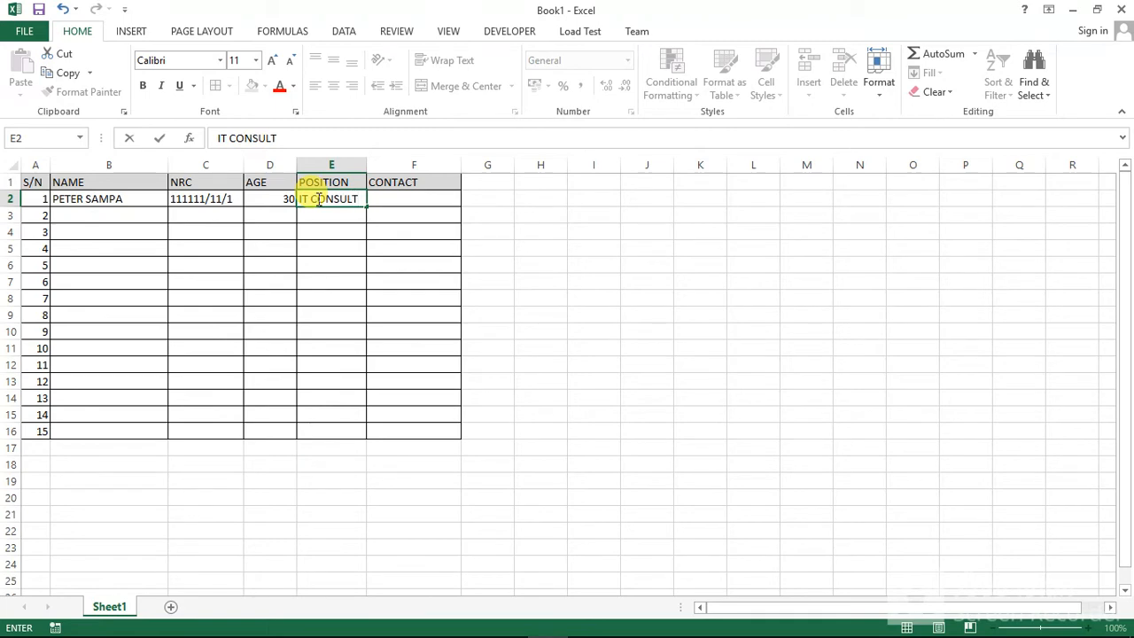
pyautogui.write('ANT')
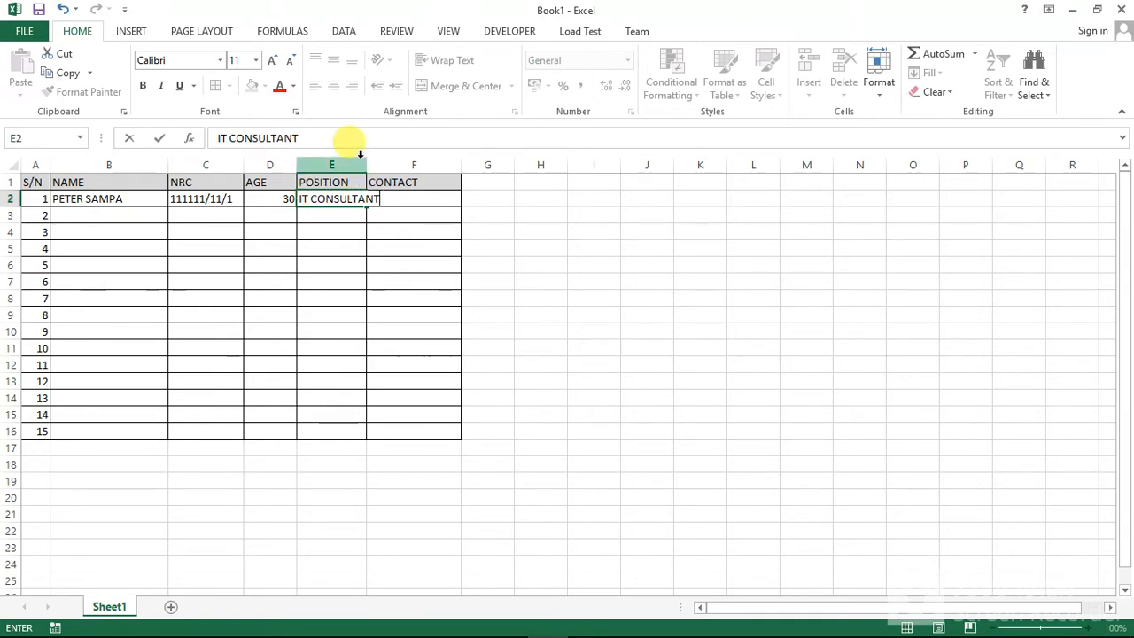
pyautogui.click(371, 165)
pyautogui.moveTo(366, 165); pyautogui.dragTo(383, 168)
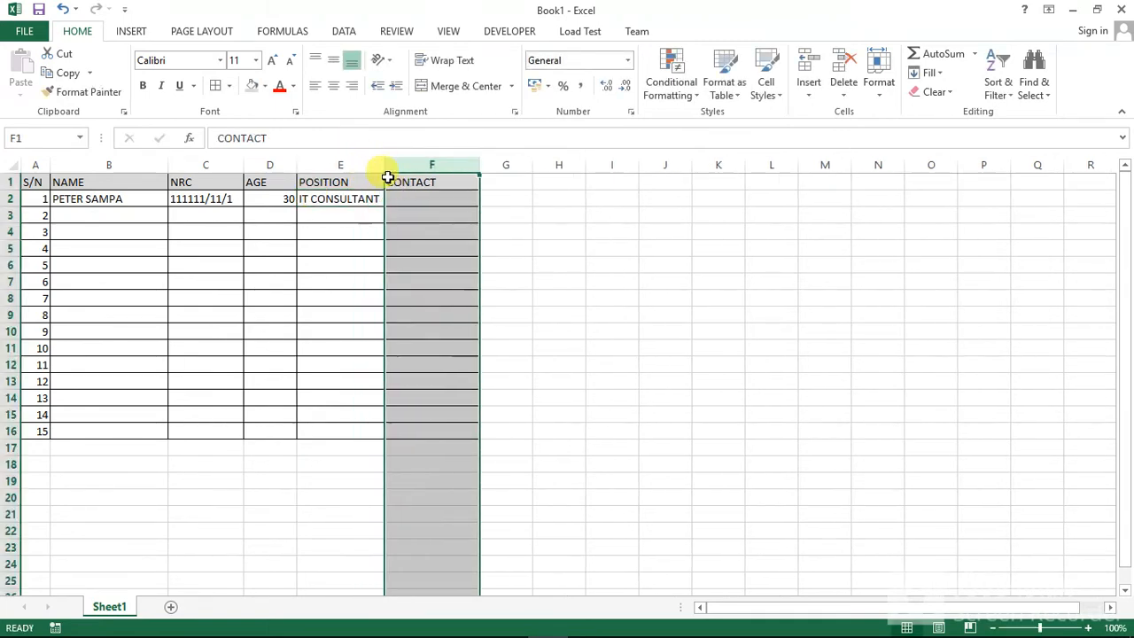
# Step: Enter the first person's phone number in the CONTACT cell F2
pyautogui.doubleClick(400, 200)
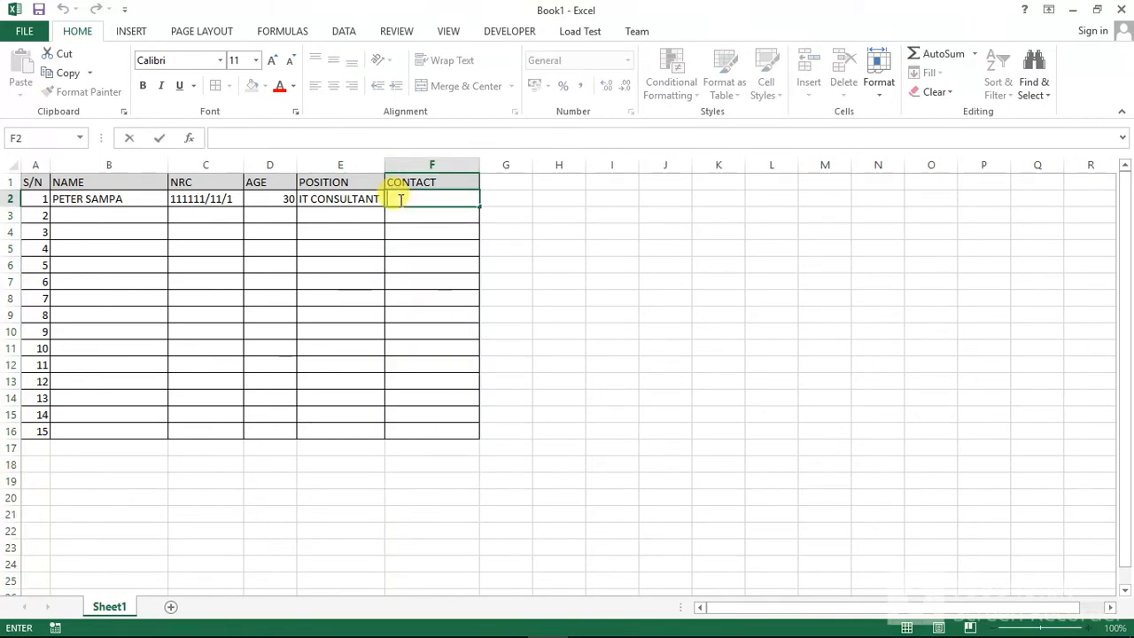
pyautogui.write('+0')
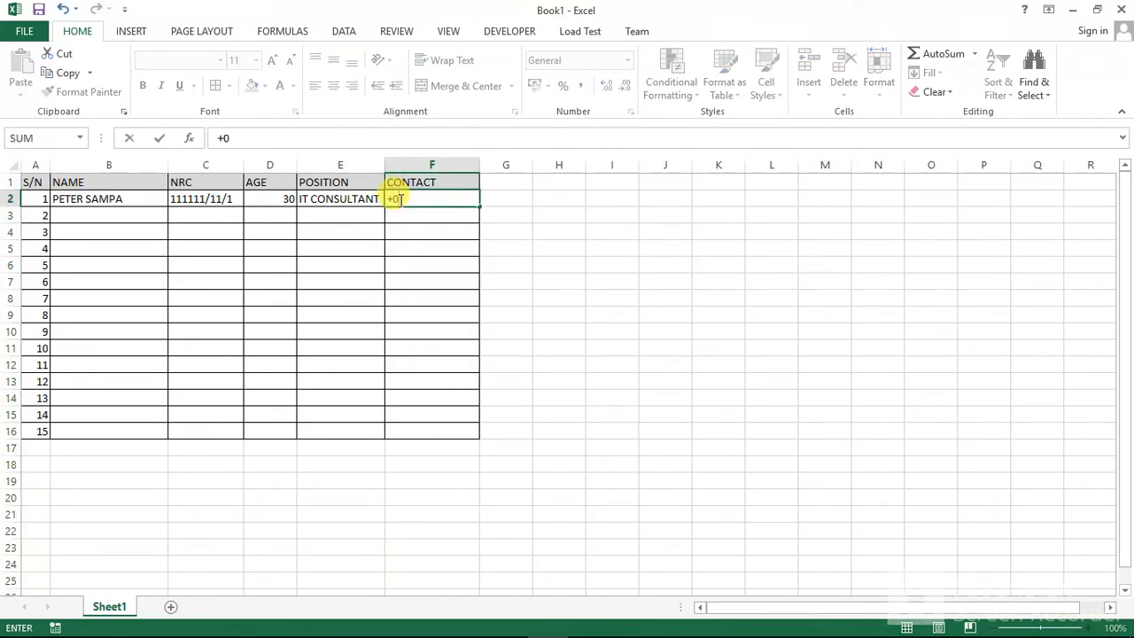
pyautogui.press('BackSpace')
pyautogui.press('BackSpace')
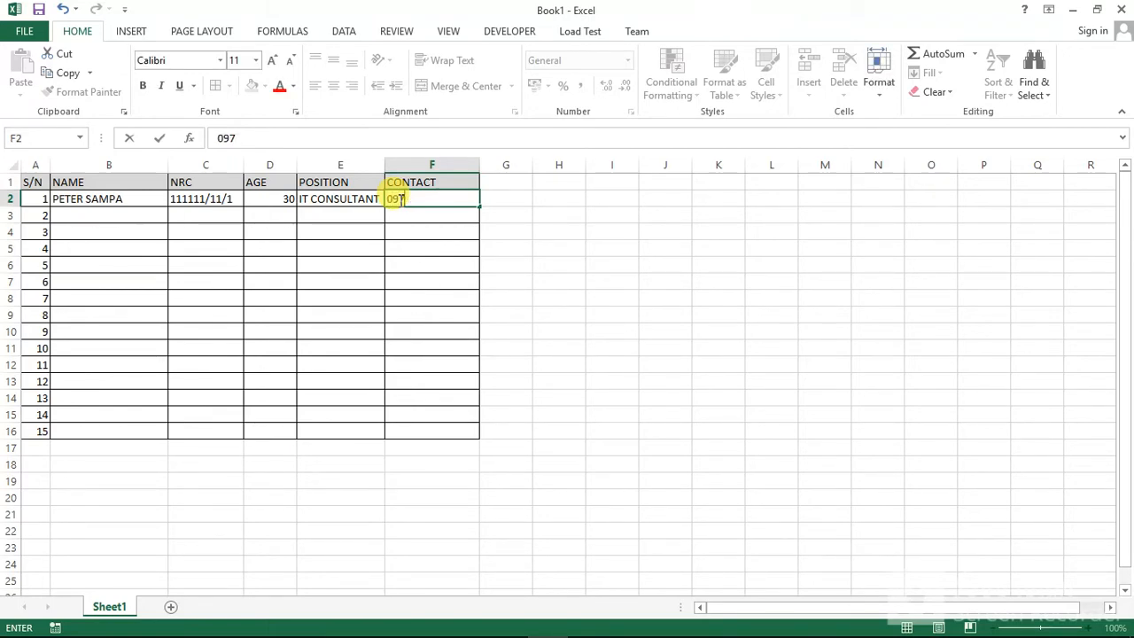
# Step: Format the whole CONTACT column as Text
pyautogui.click(433, 163)
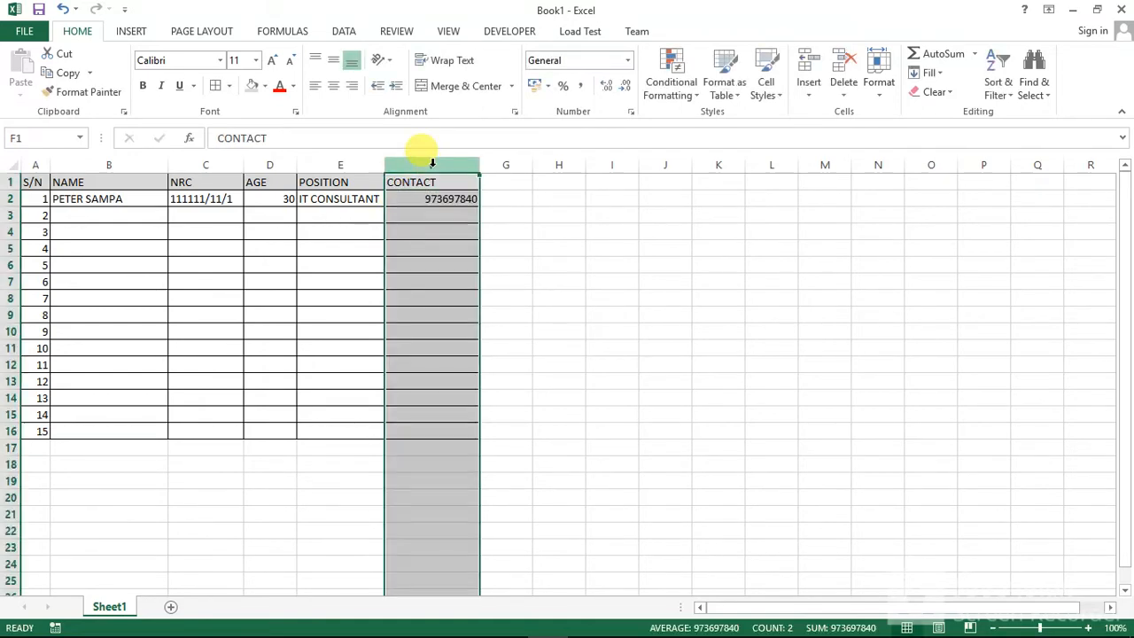
pyautogui.click(627, 61)
pyautogui.scroll(-1, 690, 295)
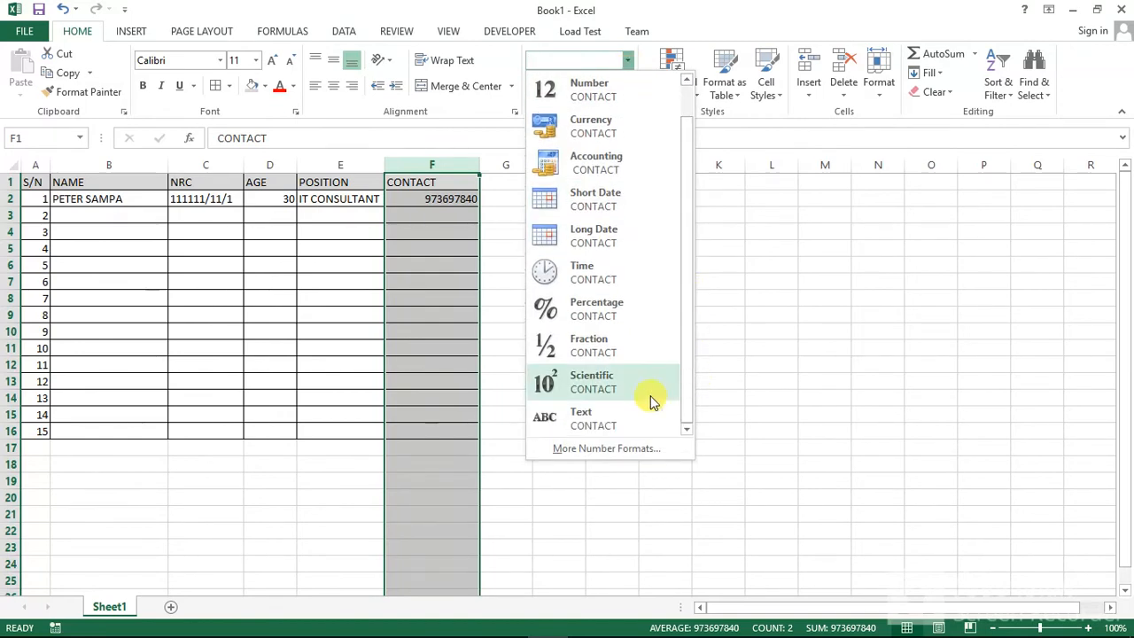
pyautogui.click(628, 417)
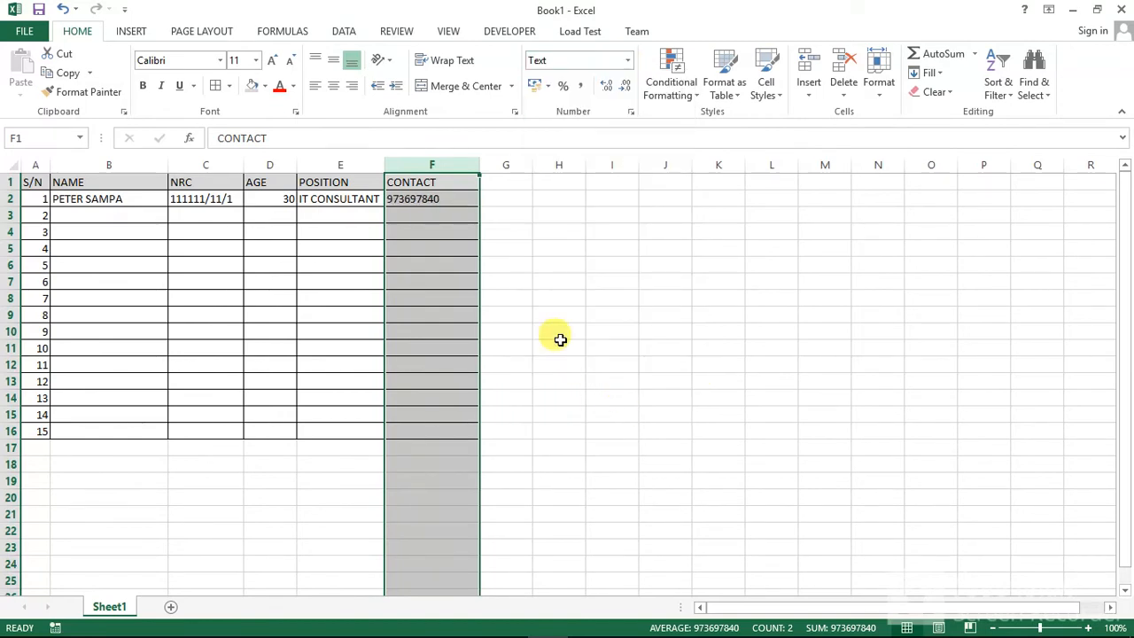
# Step: Add a leading 0 to the phone number in F2
pyautogui.click(394, 195)
pyautogui.doubleClick(401, 198)
pyautogui.write('0')
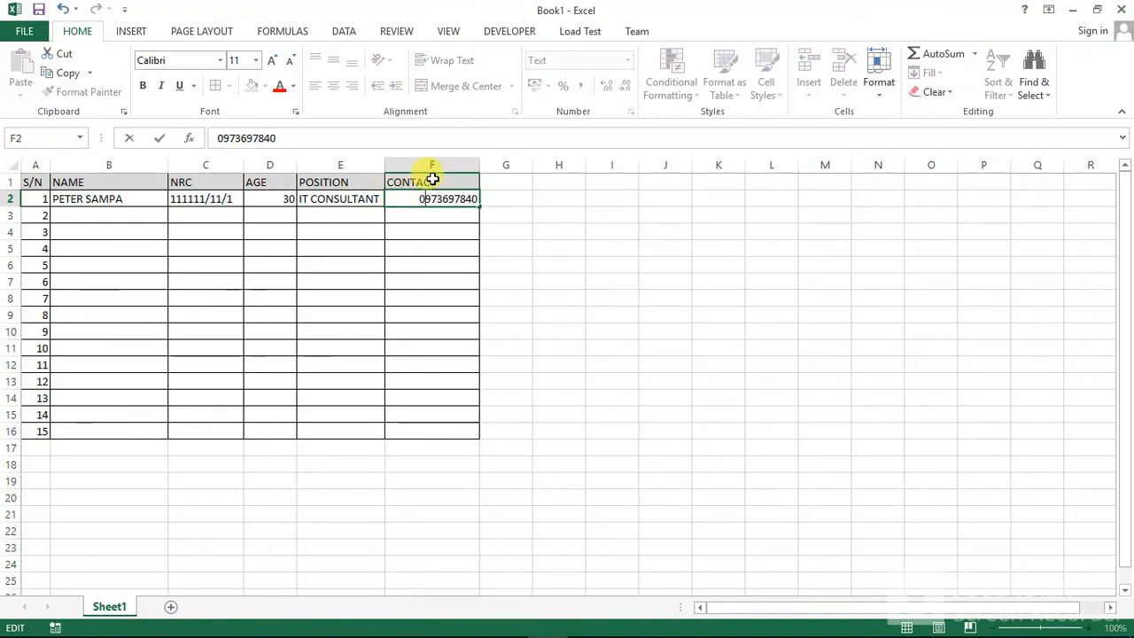
pyautogui.click(455, 164)
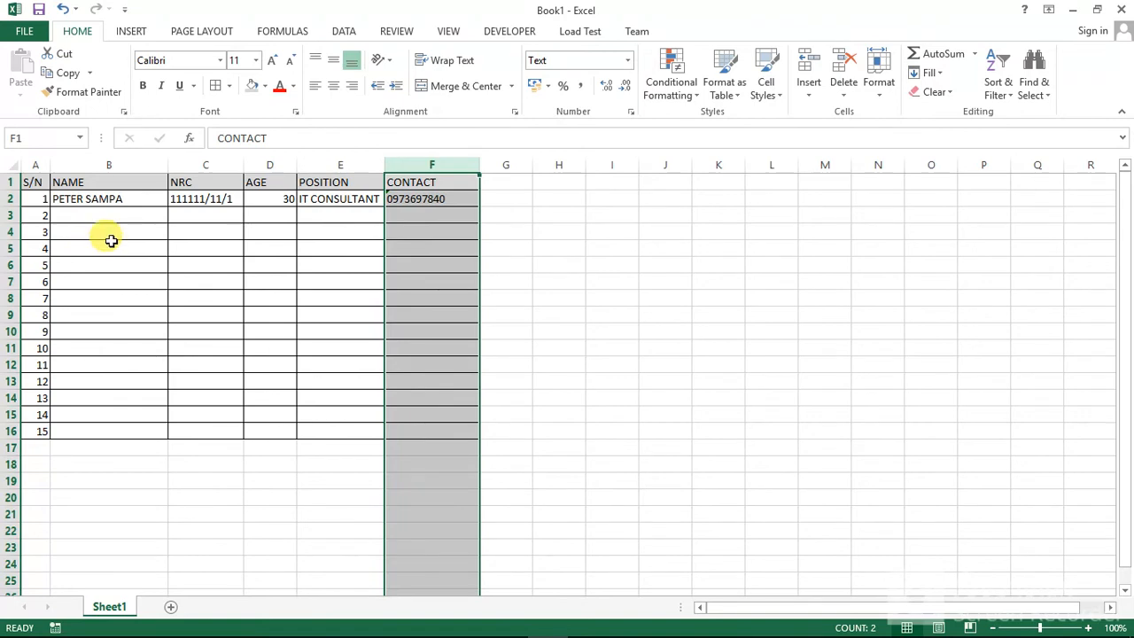
# Step: Left-align the whole AGE column
pyautogui.click(266, 165)
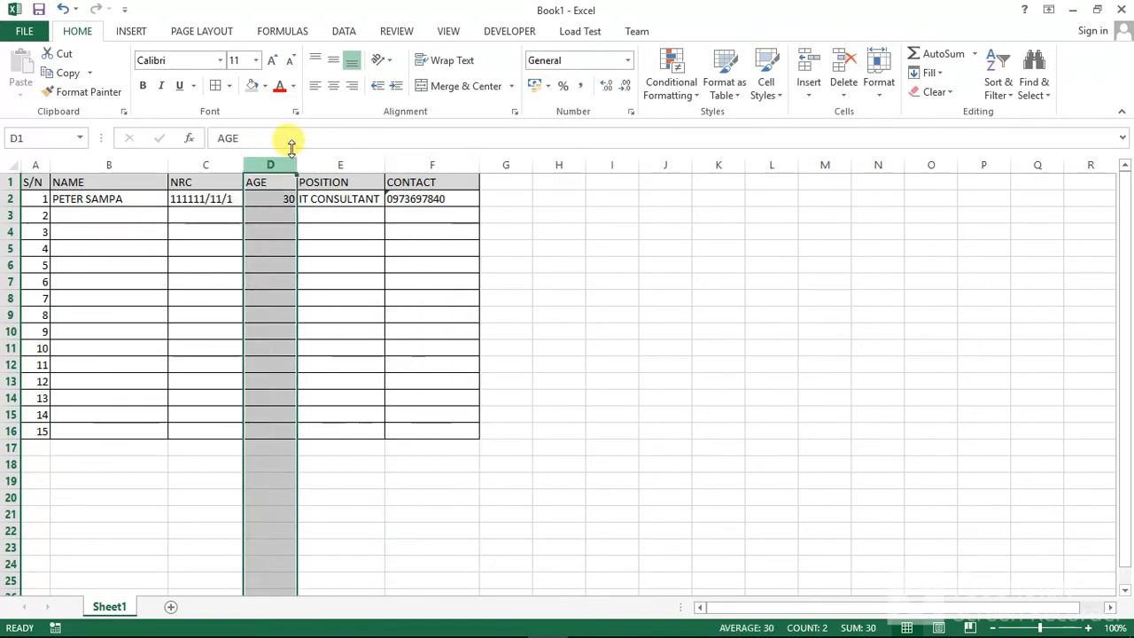
pyautogui.click(315, 86)
pyautogui.click(330, 86)
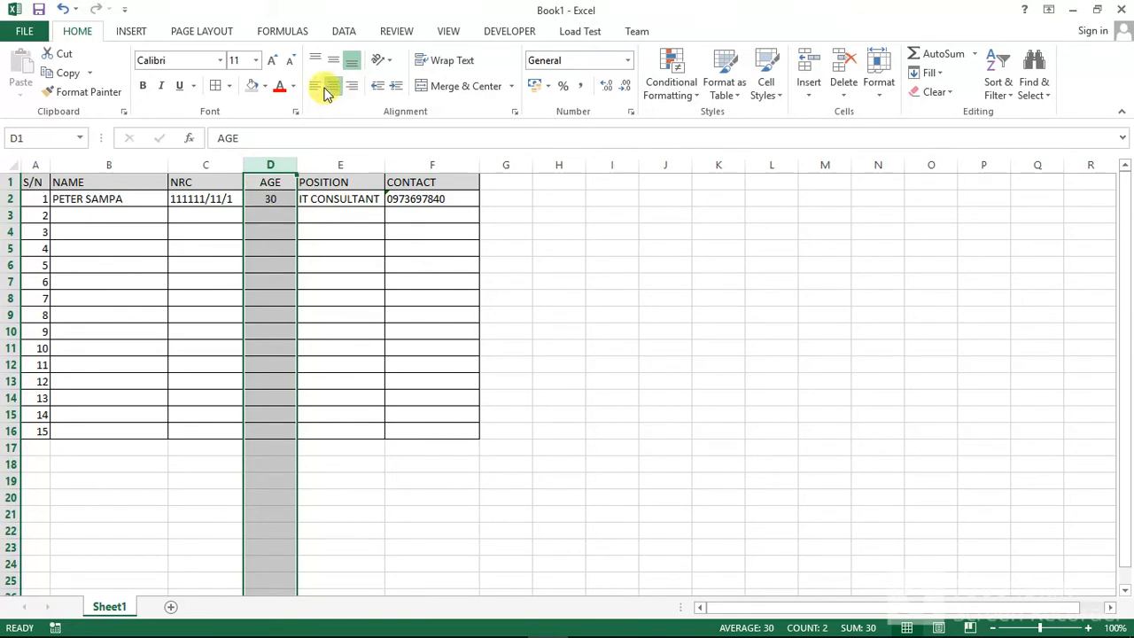
pyautogui.click(316, 88)
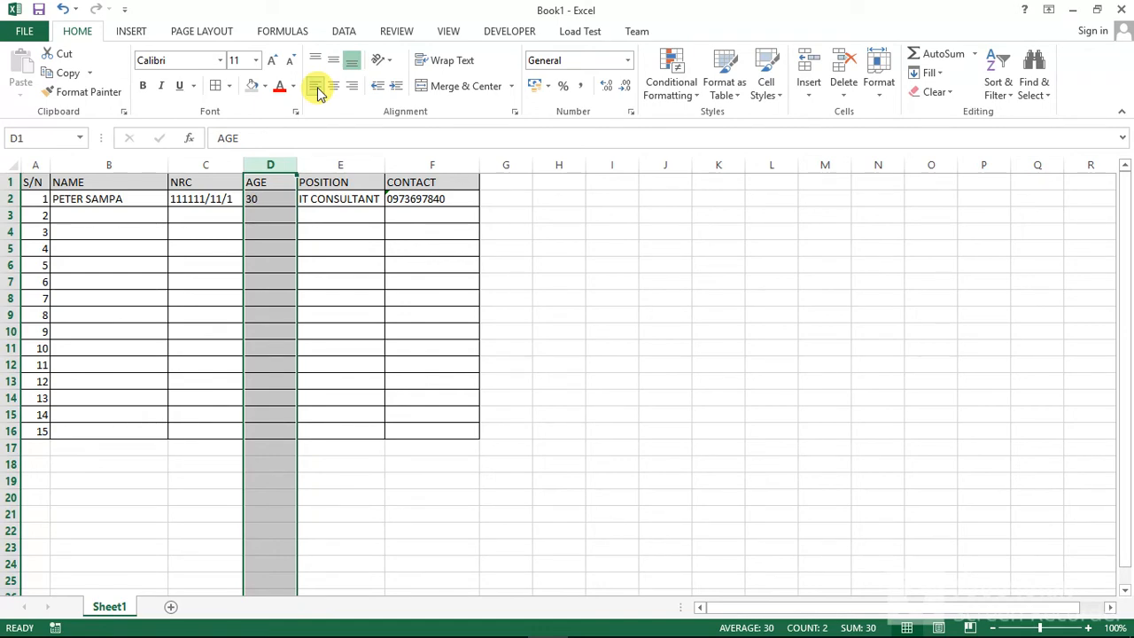
# Step: Save the workbook to the Desktop as an OpenDocument Spreadsheet named sampadb, accepting that format despite possible incompatibilities
pyautogui.click(31, 33)
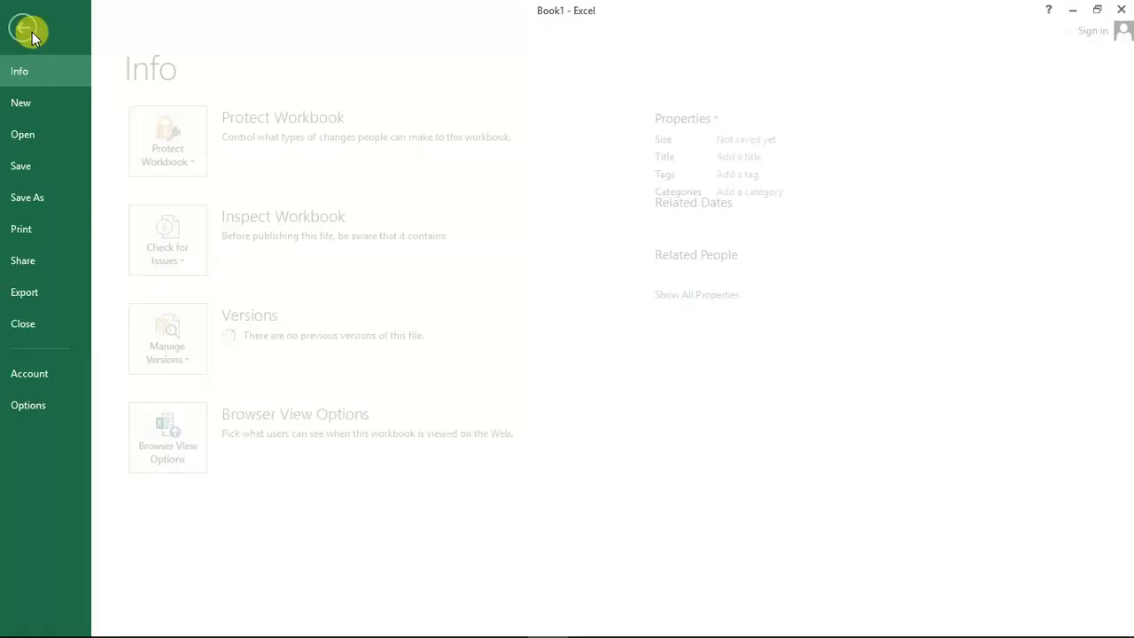
pyautogui.click(48, 200)
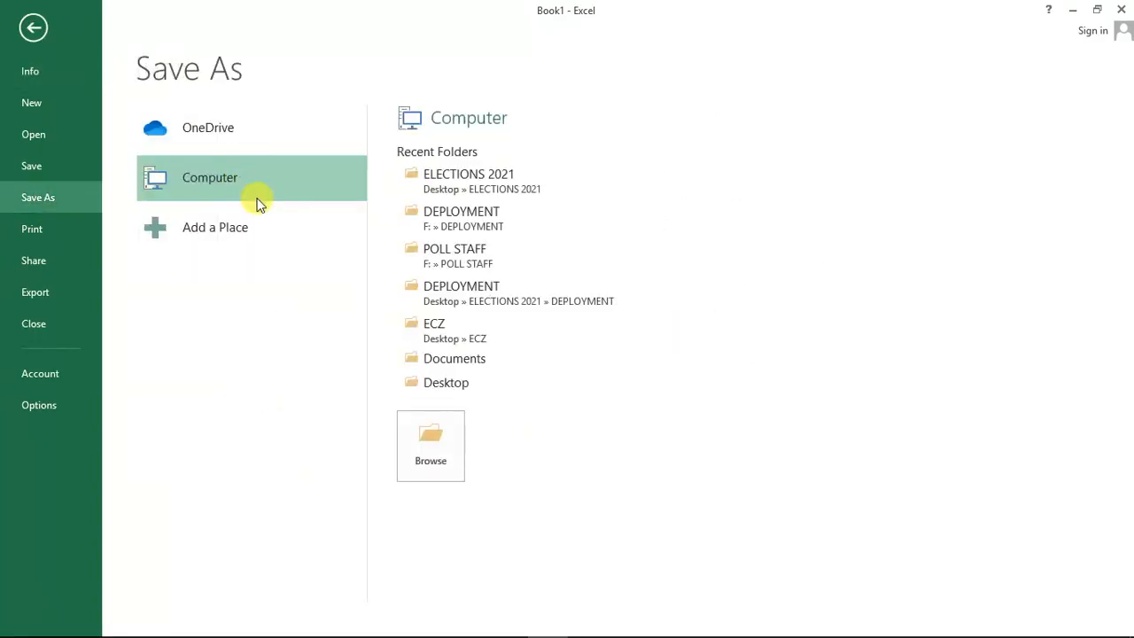
pyautogui.click(405, 386)
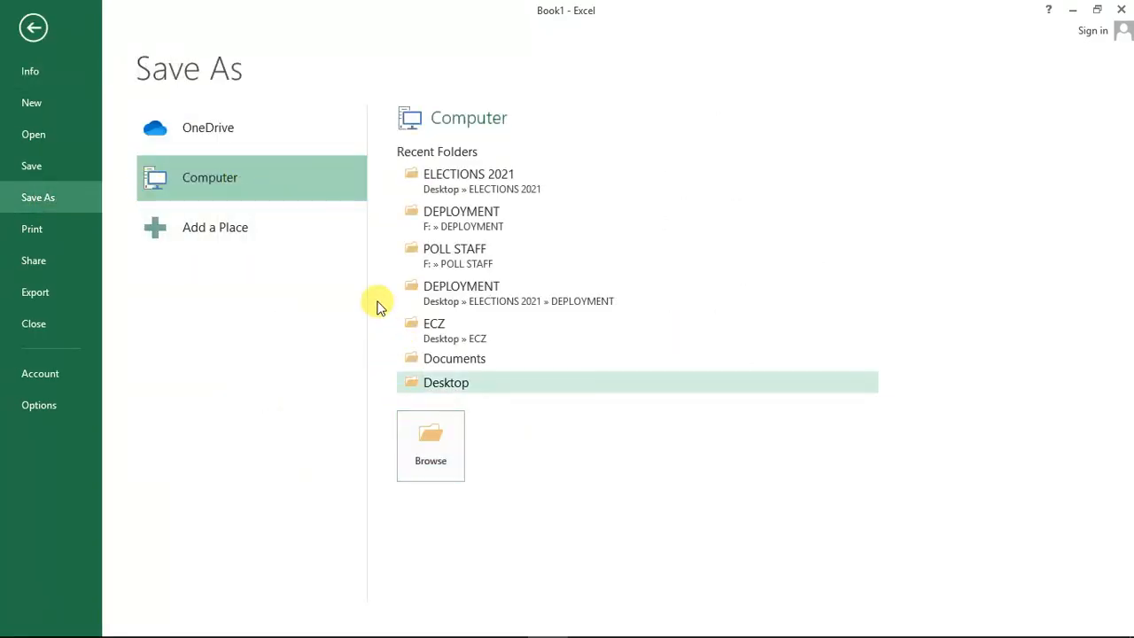
pyautogui.click(213, 305)
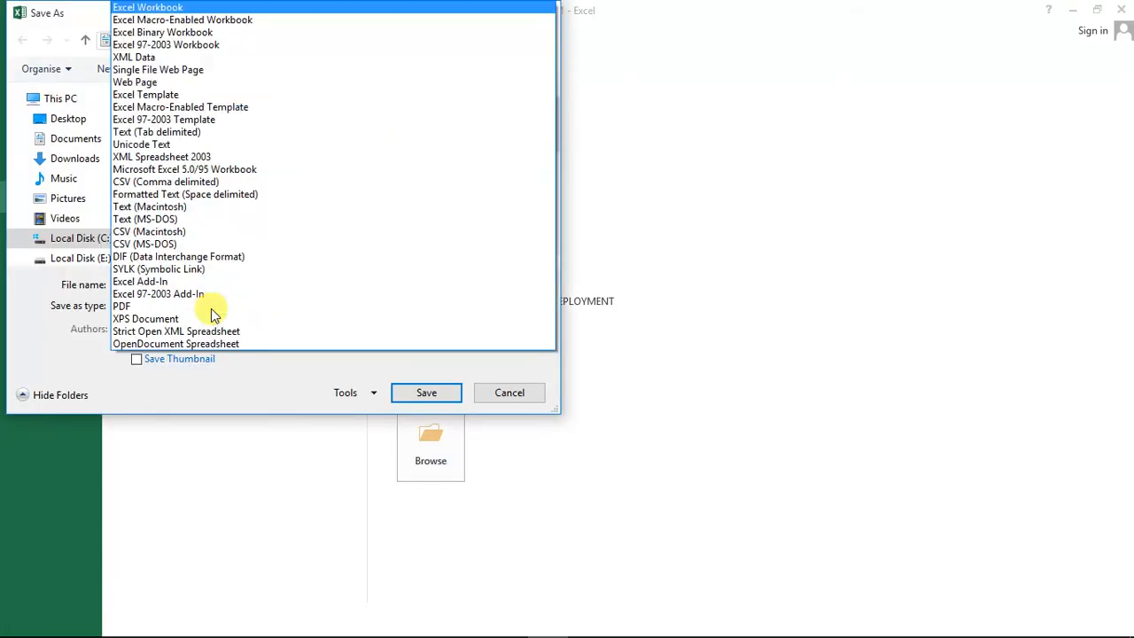
pyautogui.click(170, 345)
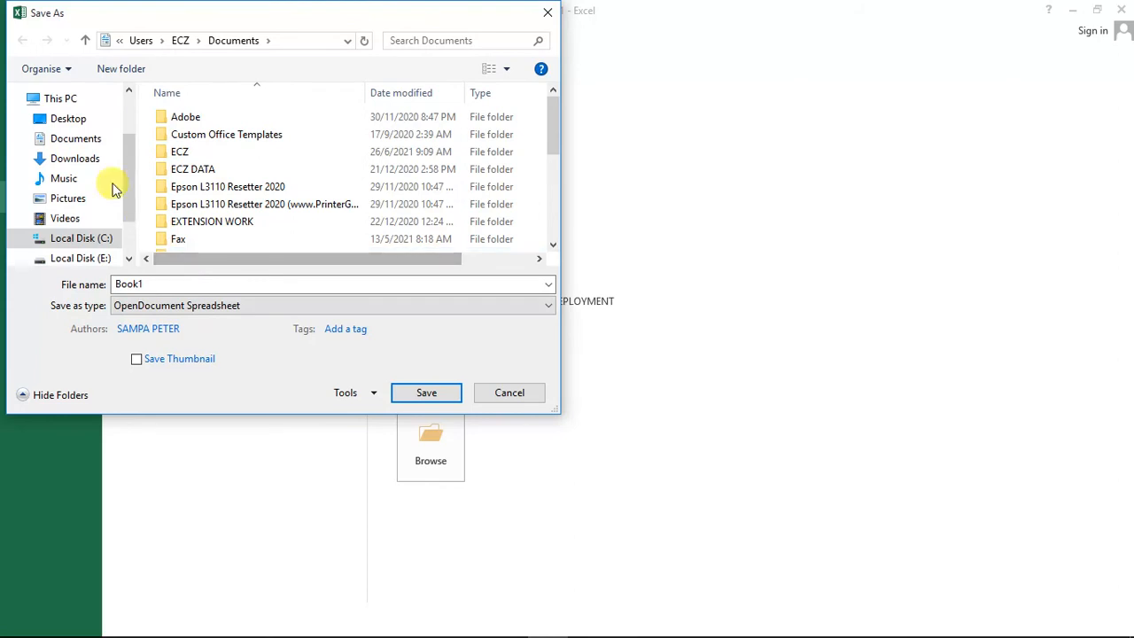
pyautogui.click(68, 118)
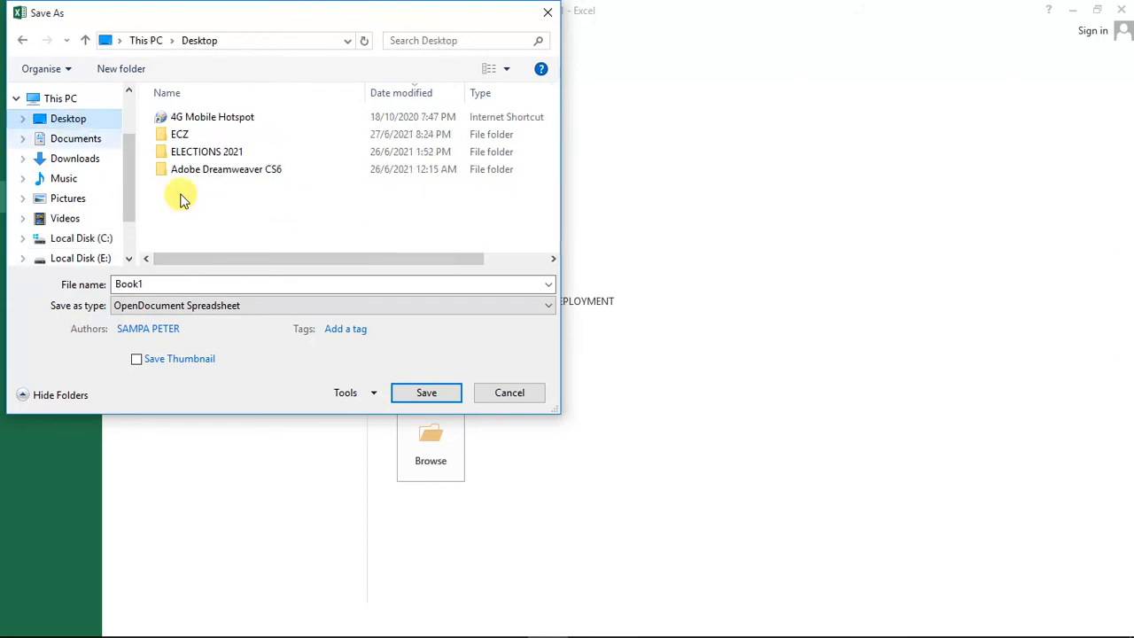
pyautogui.doubleClick(179, 286)
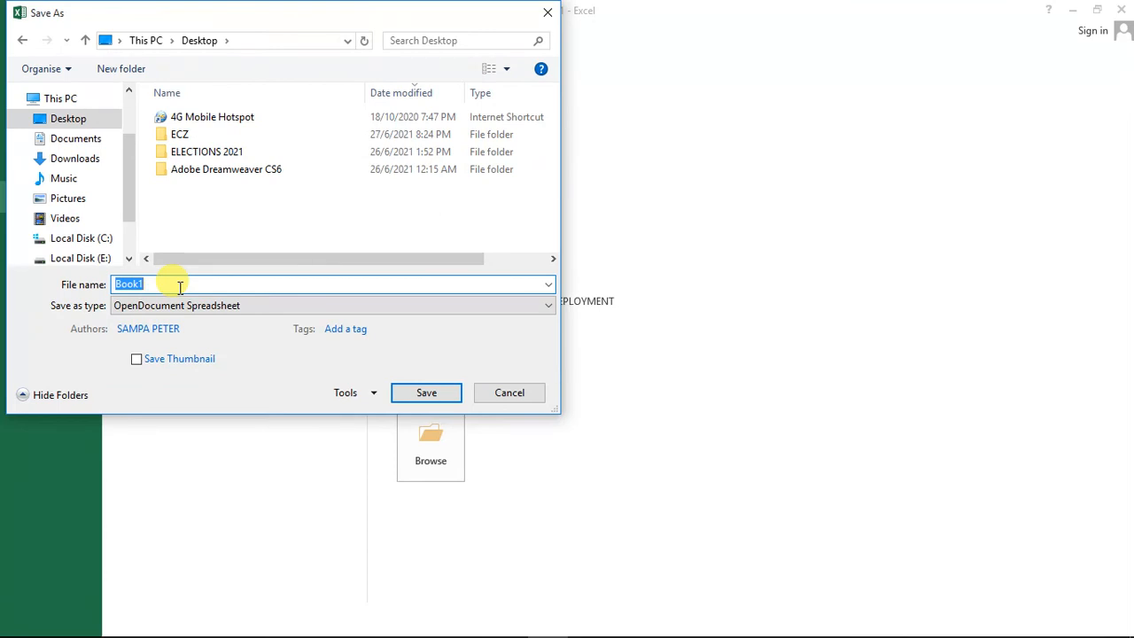
pyautogui.write('SA')
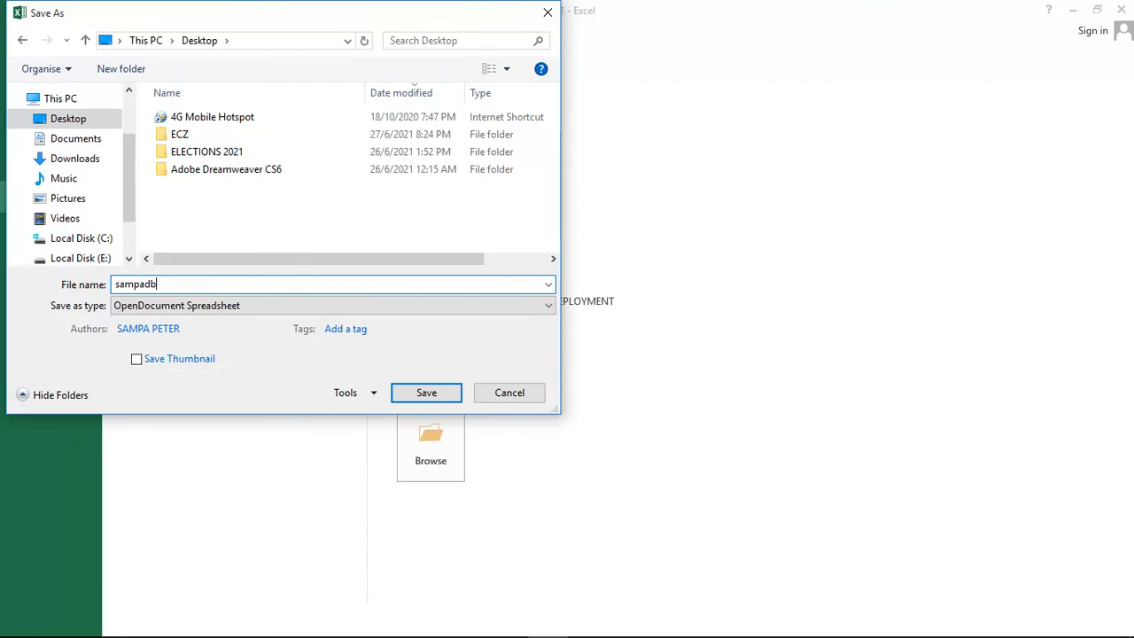
pyautogui.click(403, 391)
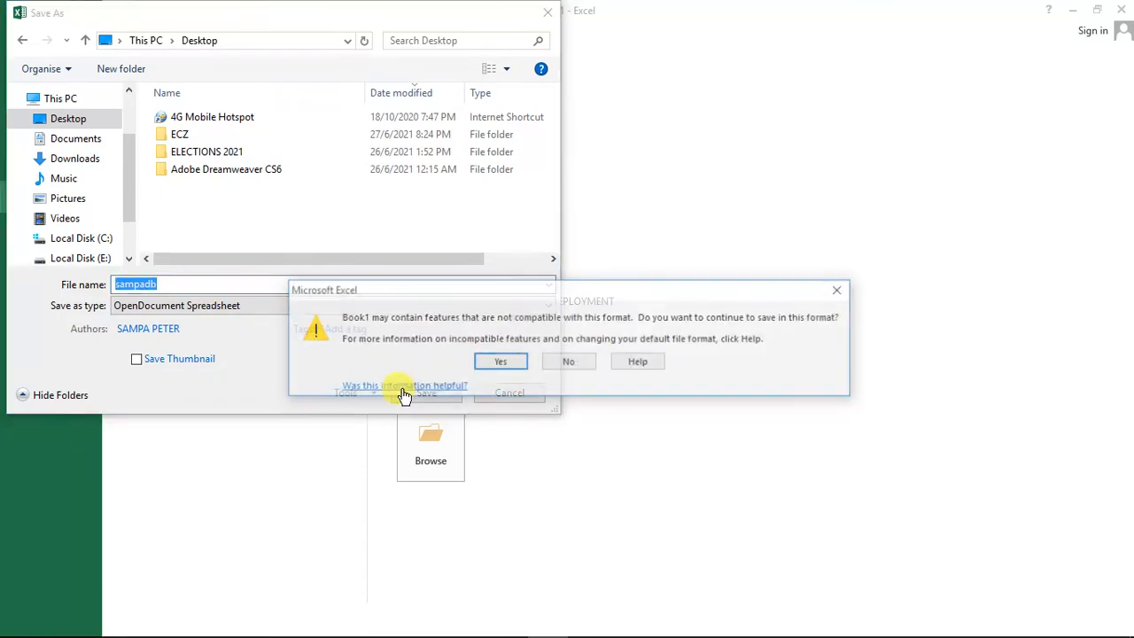
pyautogui.click(496, 366)
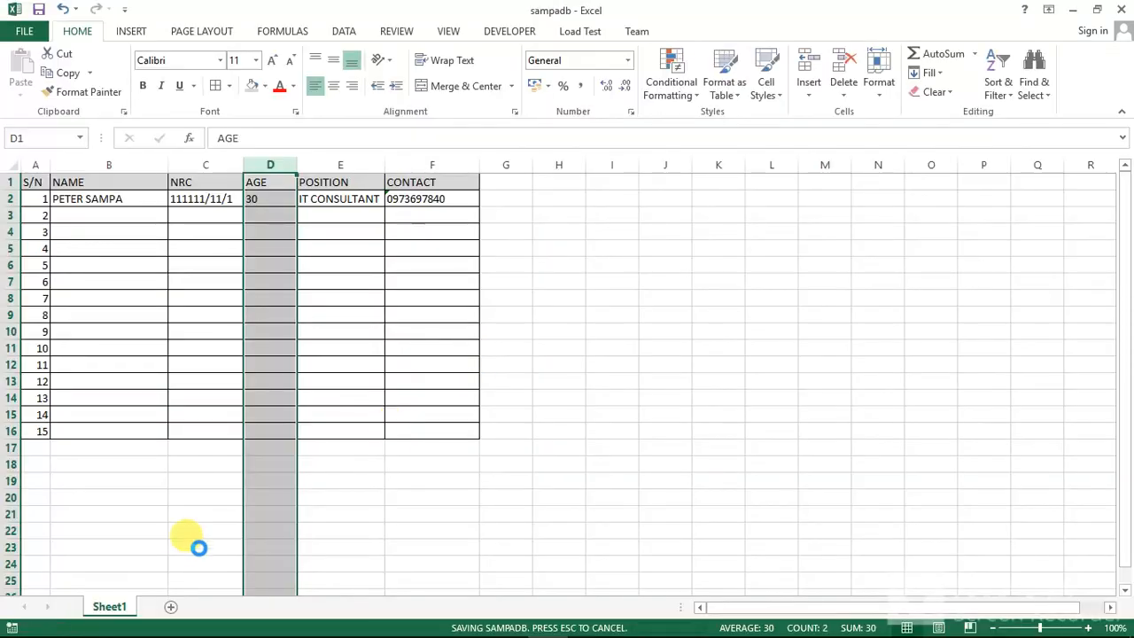
# Step: Rename Sheet1 as employe and save the workbook again, keeping the OpenDocument format
pyautogui.rightClick(108, 606)
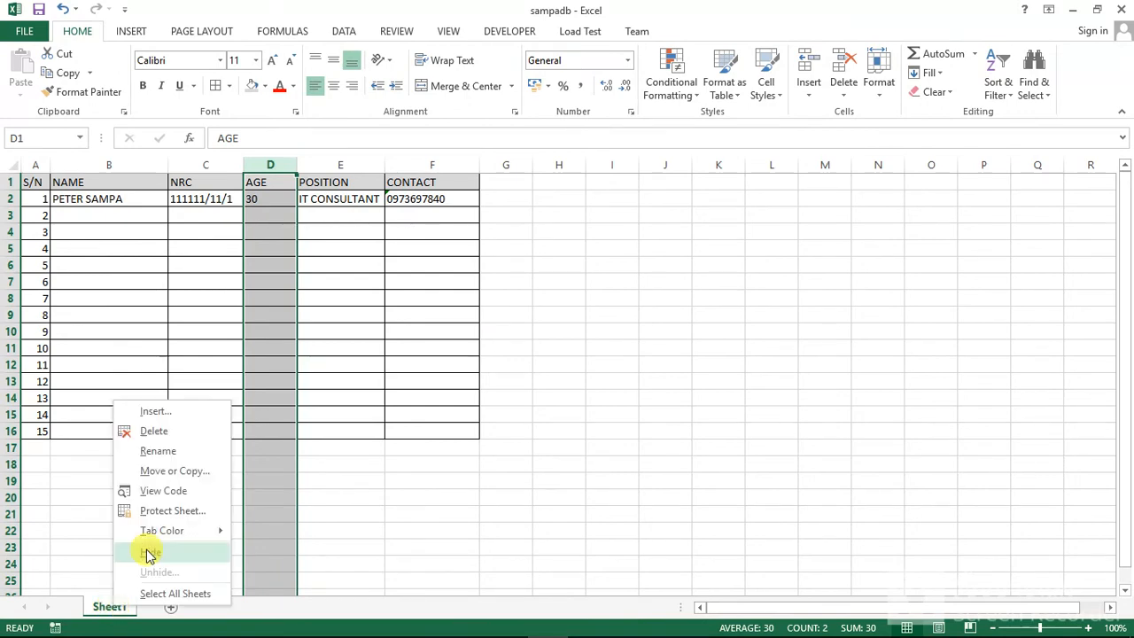
pyautogui.click(162, 449)
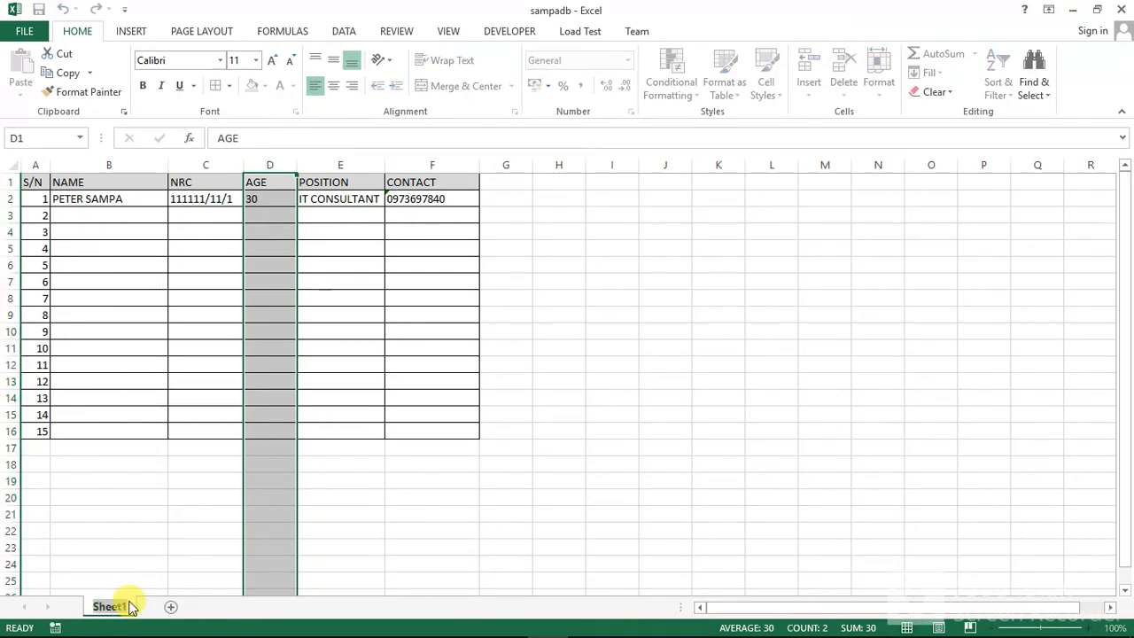
pyautogui.write('e')
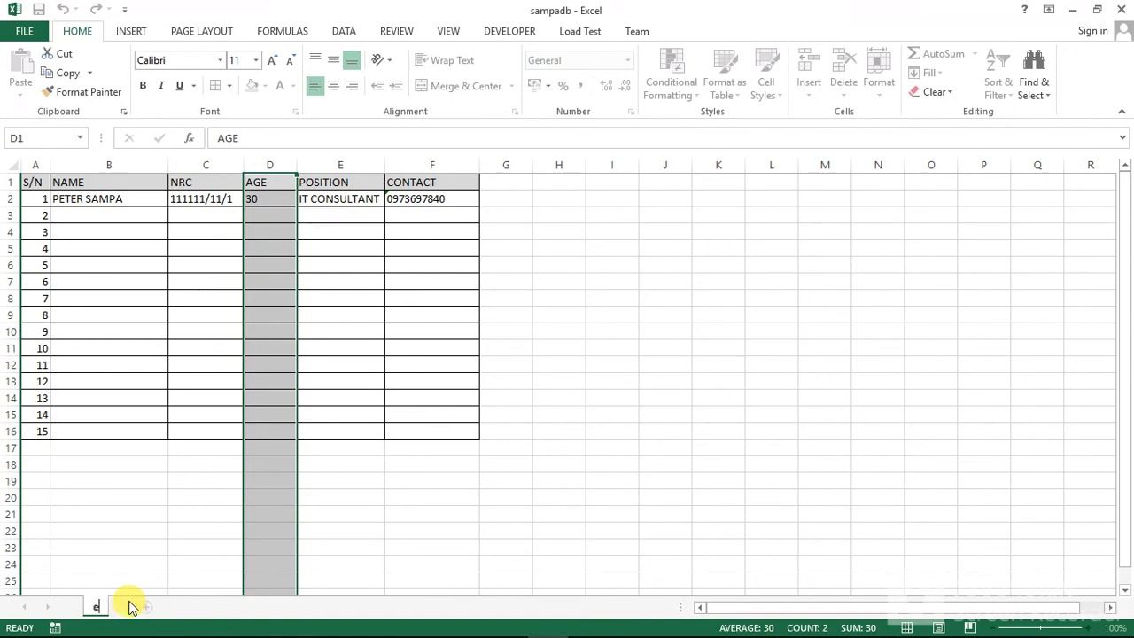
pyautogui.write('mploye')
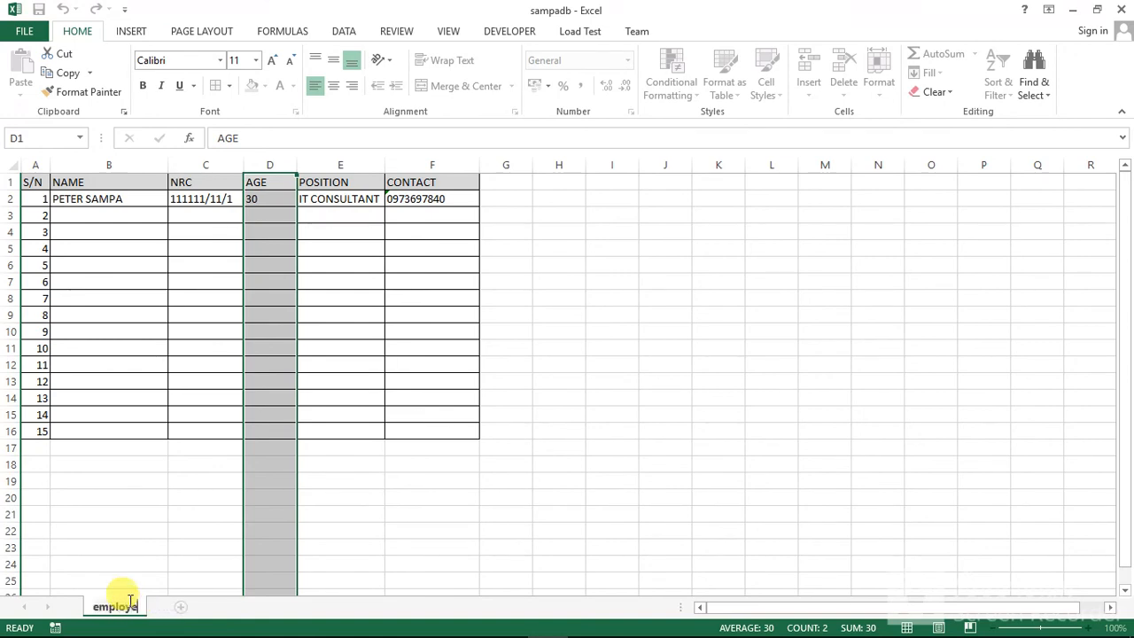
pyautogui.write('e')
pyautogui.press('BackSpace')
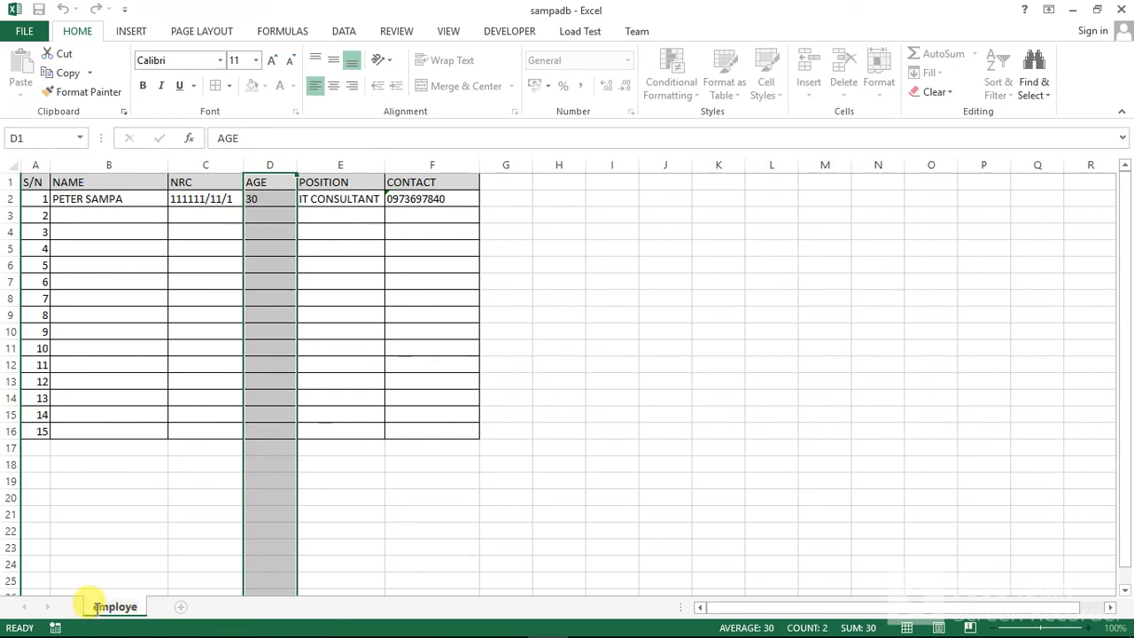
pyautogui.click(139, 348)
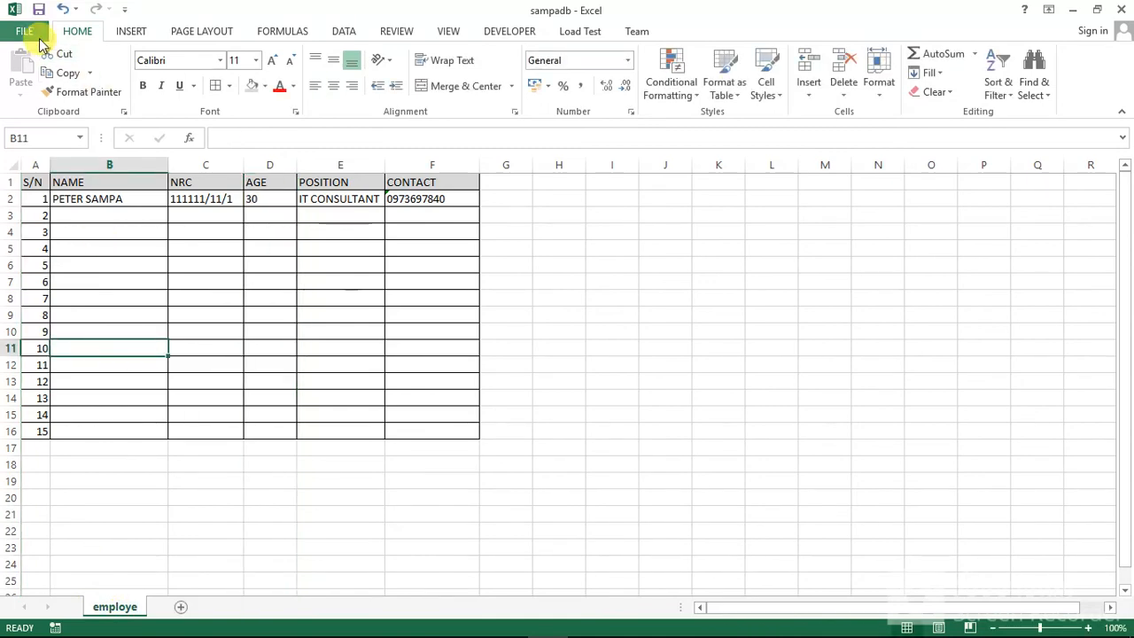
pyautogui.click(39, 9)
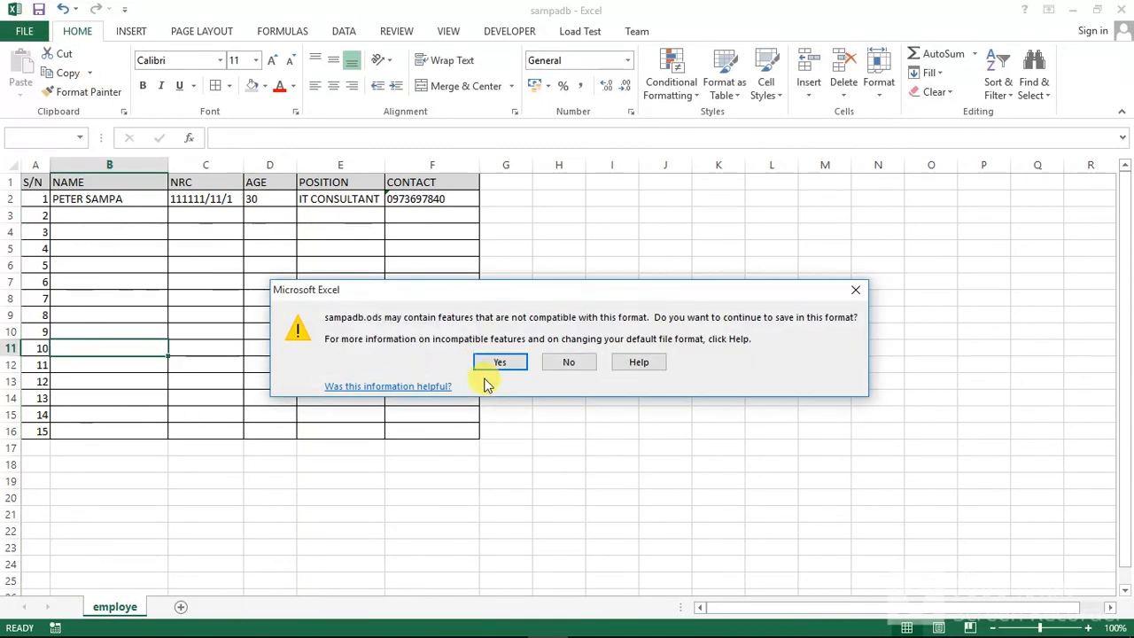
pyautogui.click(501, 362)
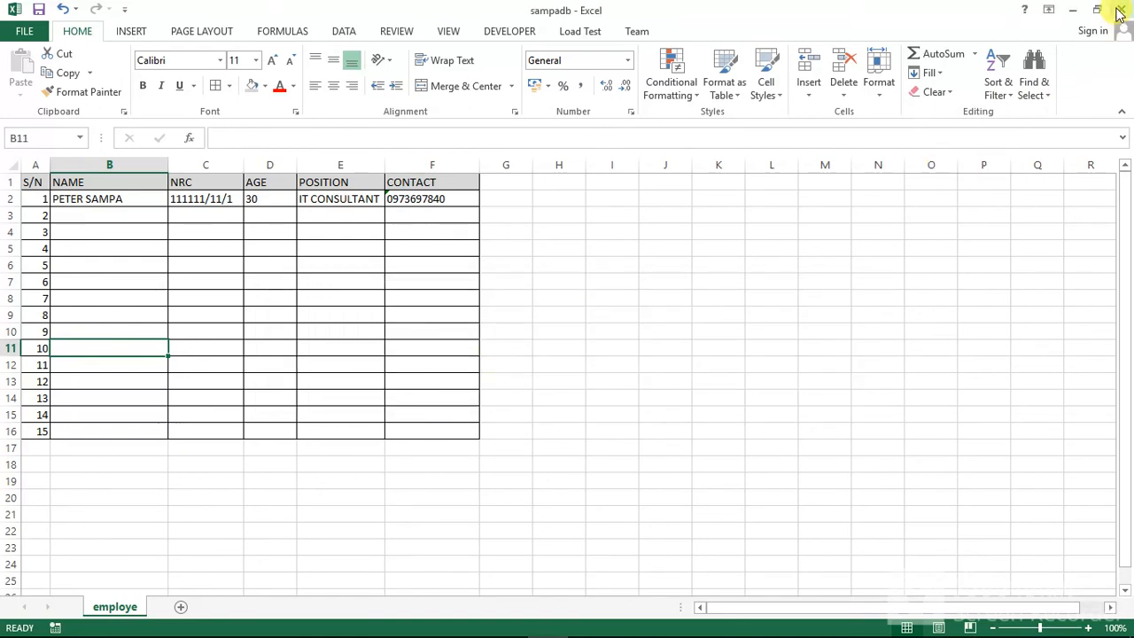
# Step: Start WampServer and open its phpMyAdmin 5.0.2 page in the browser
pyautogui.moveTo(809, 631)
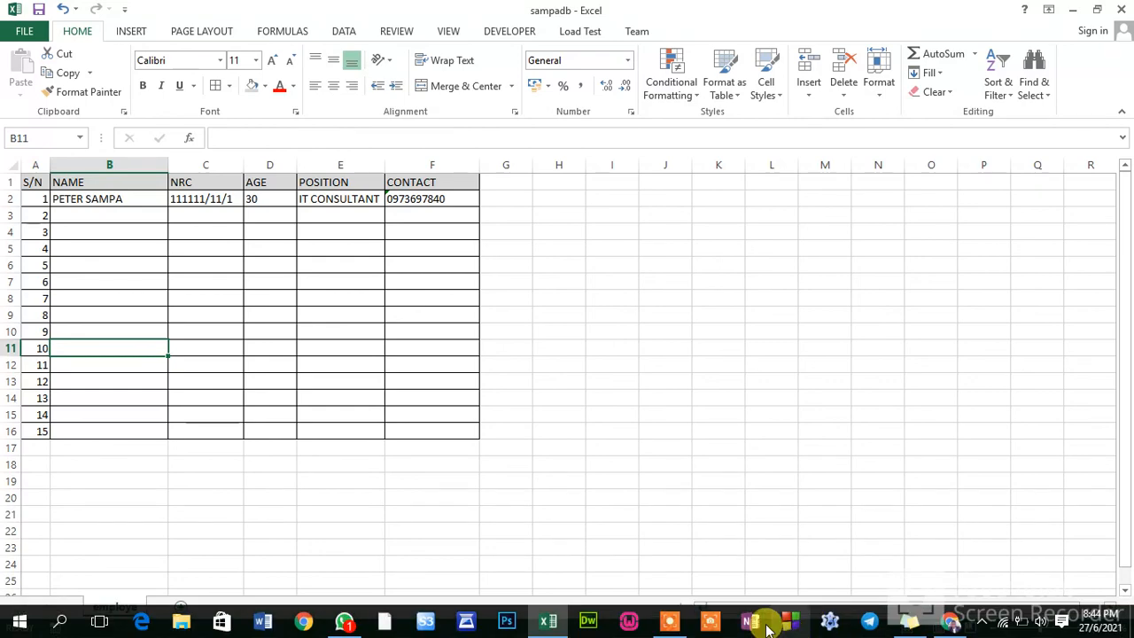
pyautogui.click(631, 622)
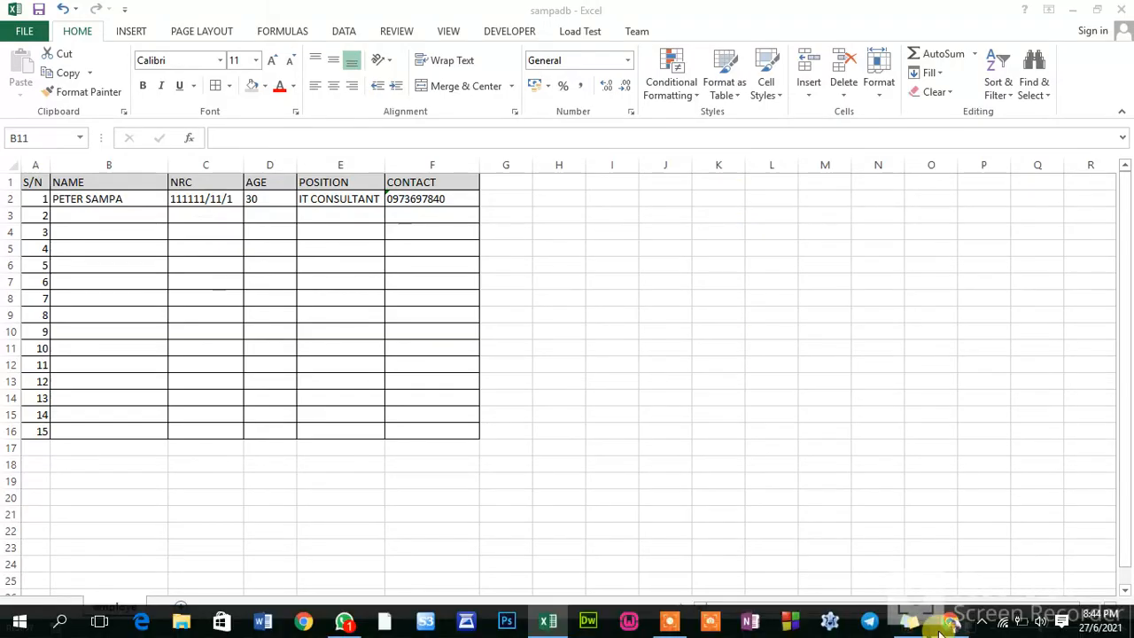
pyautogui.click(979, 621)
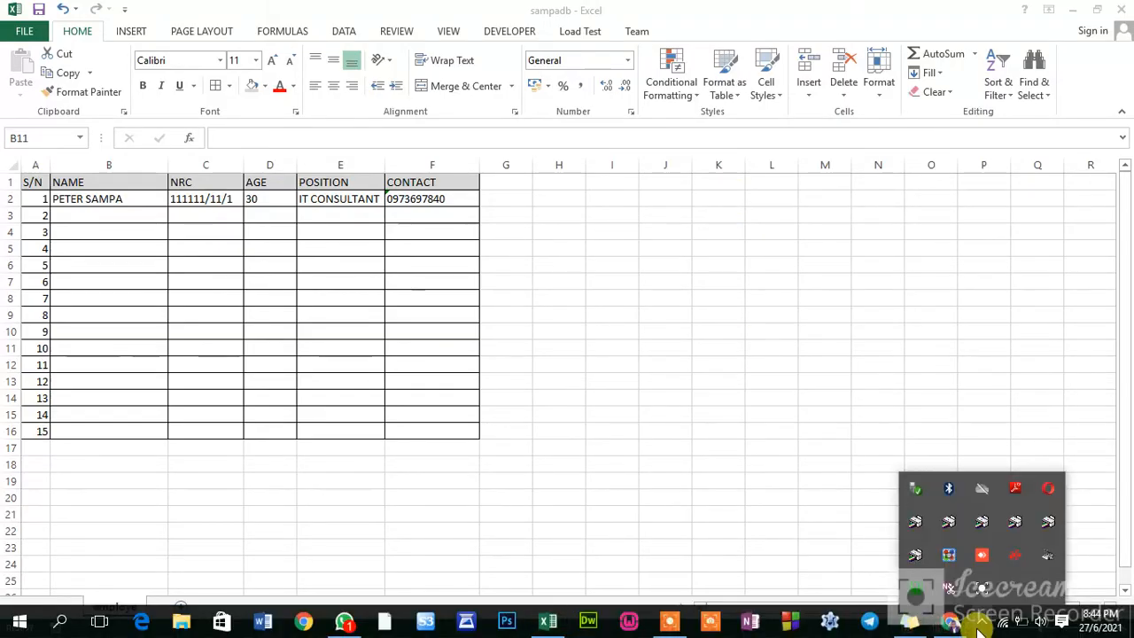
pyautogui.click(920, 591)
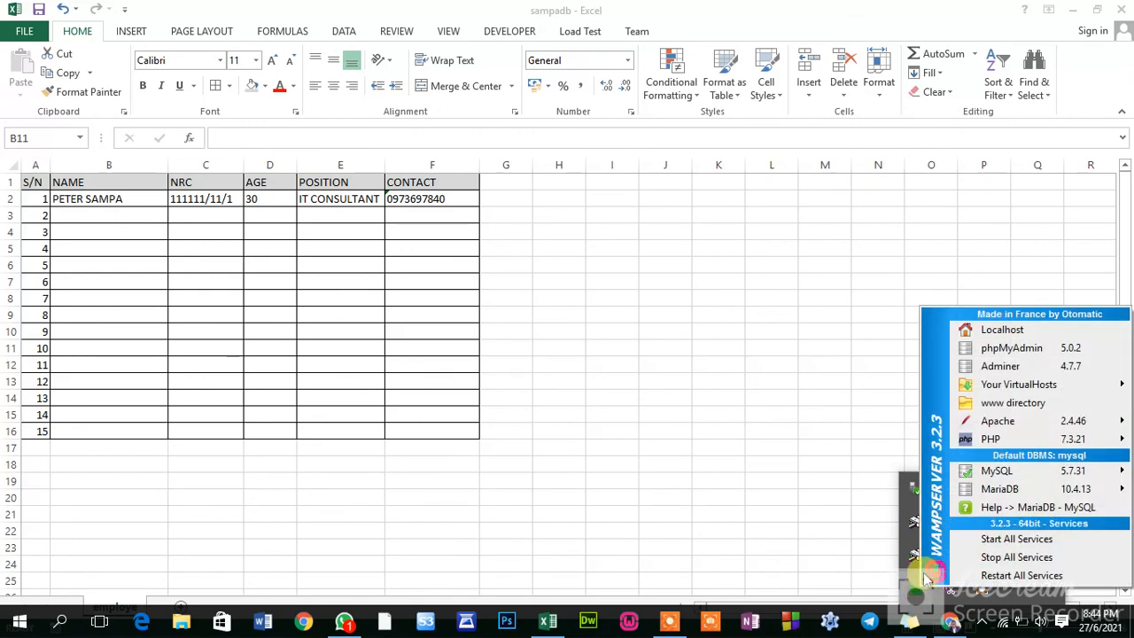
pyautogui.click(1008, 351)
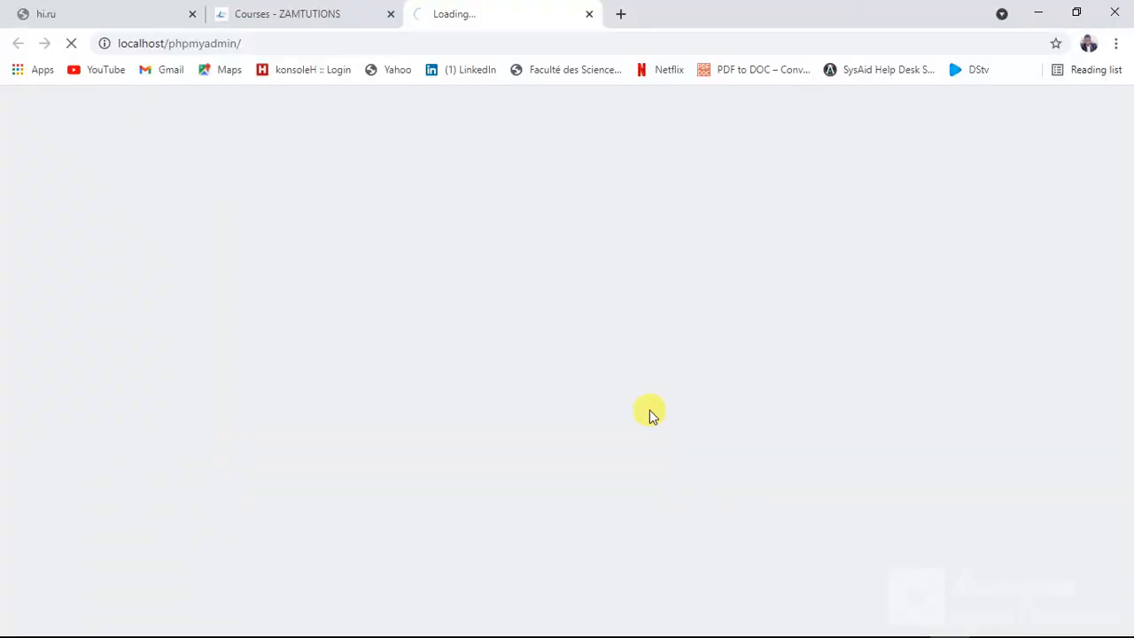